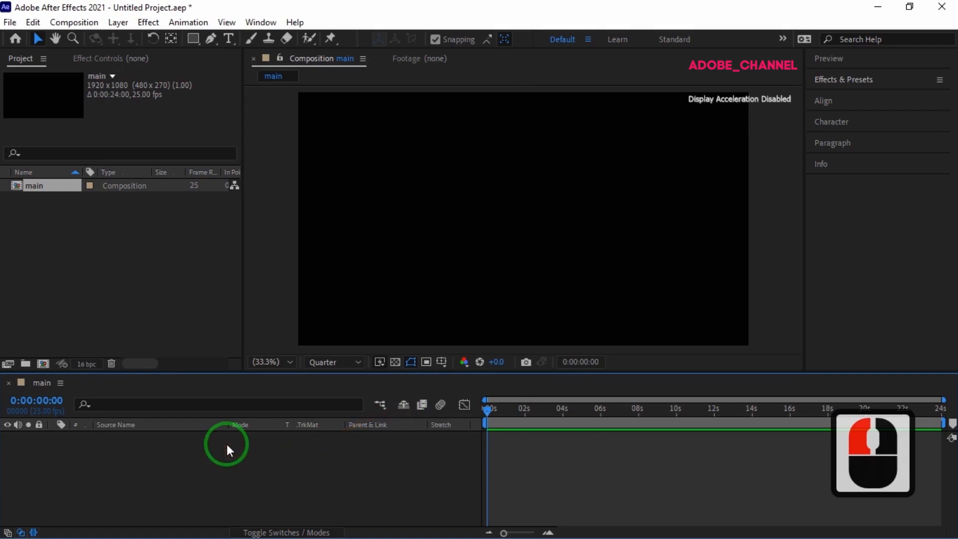
Create a solid layer named bg in the main composition at 1920 × 1080 px
mouse_move(263, 275)
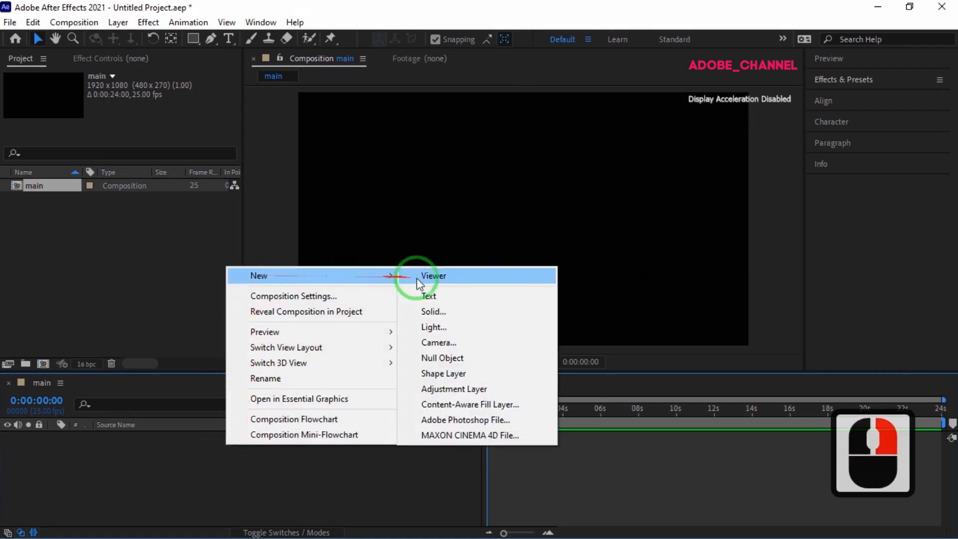
left_click(432, 312)
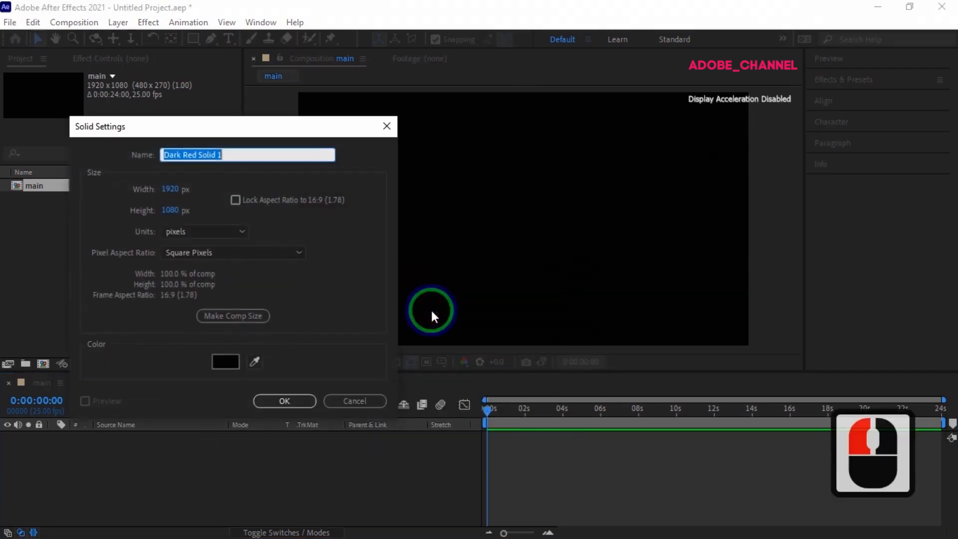
type("bg")
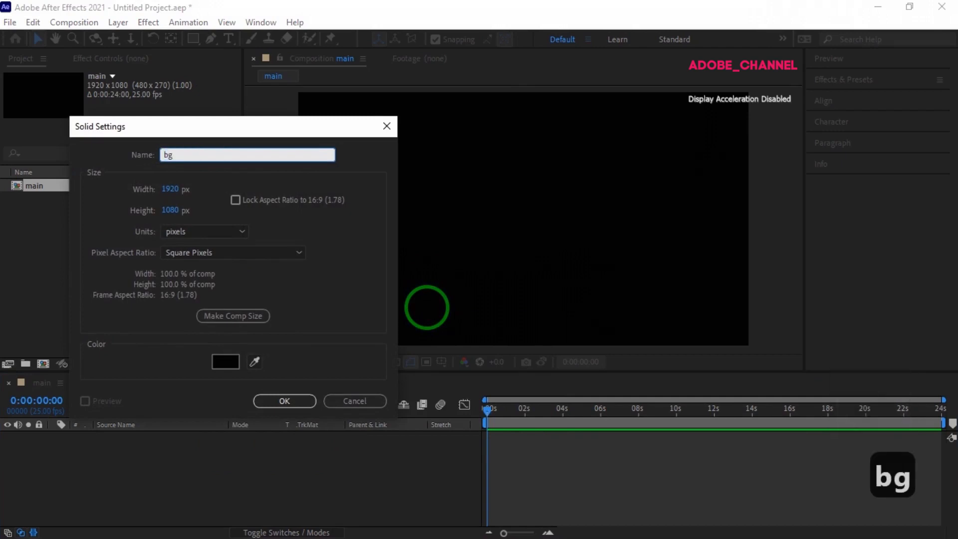
left_click(293, 402)
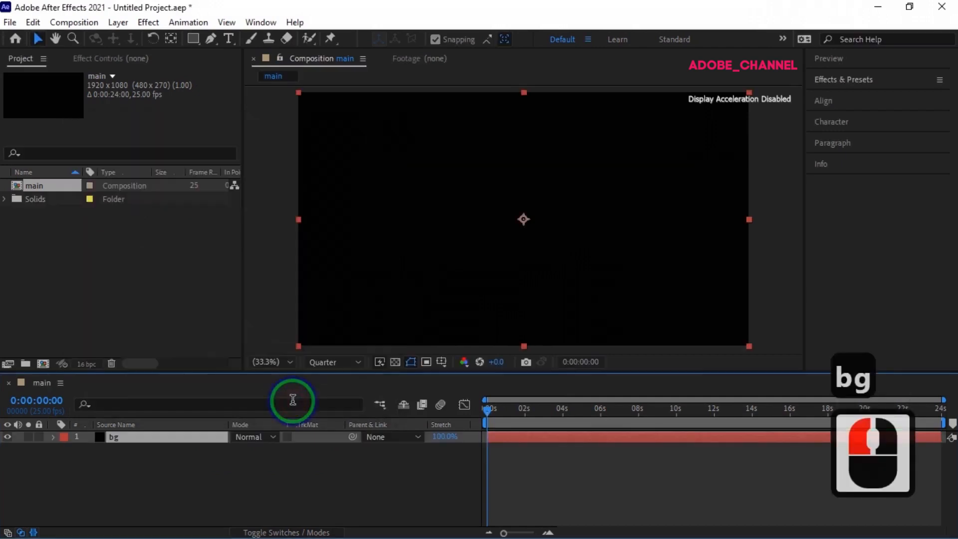
Find the Gradient Ramp effect by searching for "ramp" and apply it to the bg layer
left_click(893, 79)
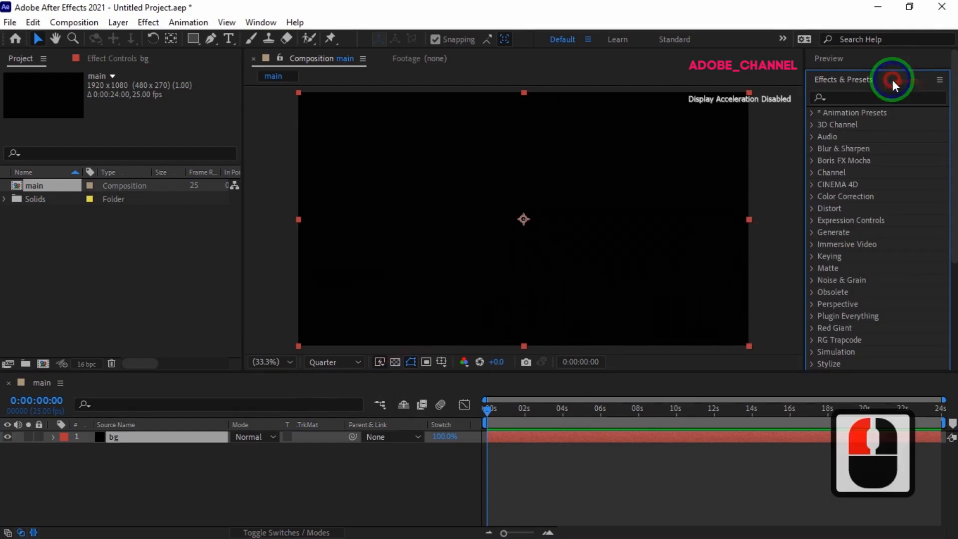
left_click(845, 98)
type("ramp")
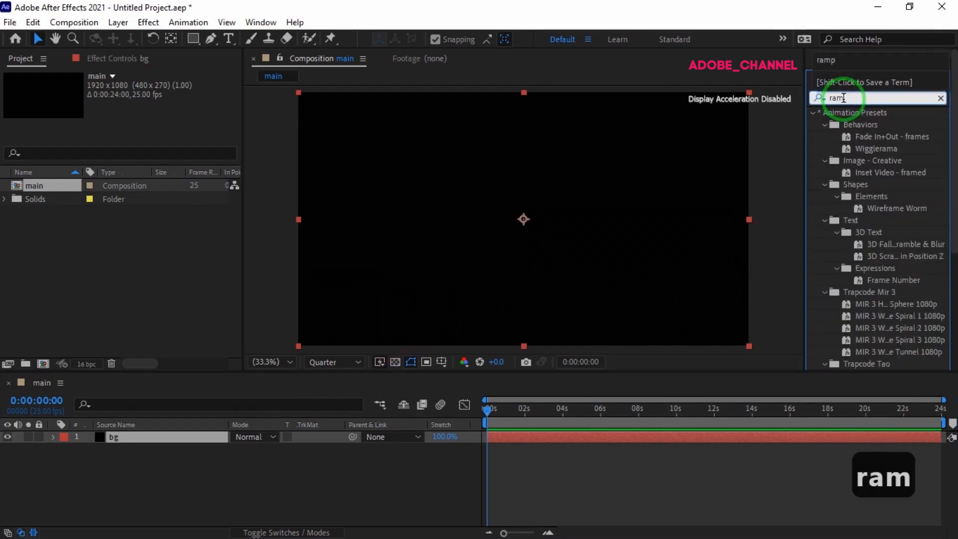
double_click(882, 125)
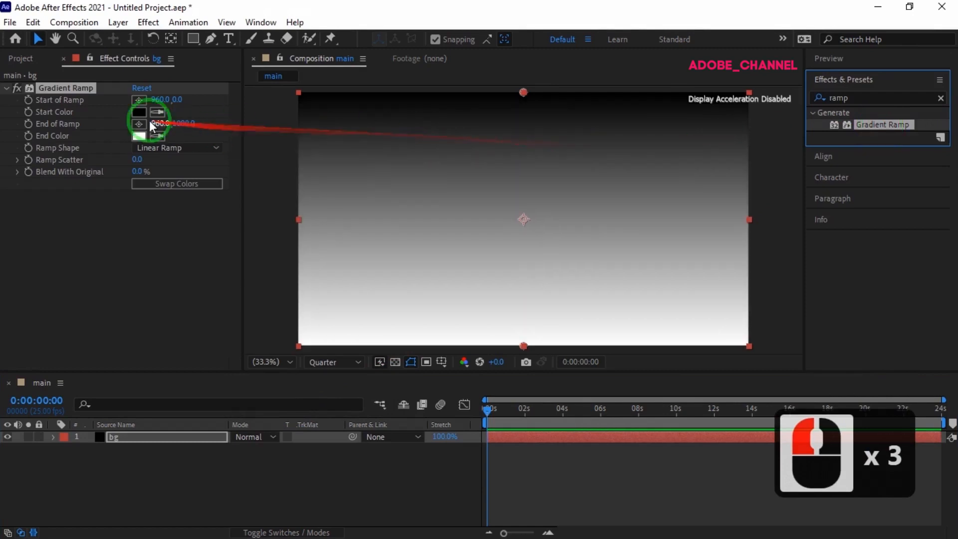
Set the Gradient Ramp's start color to hex 000621 and its end color to black
left_click(139, 112)
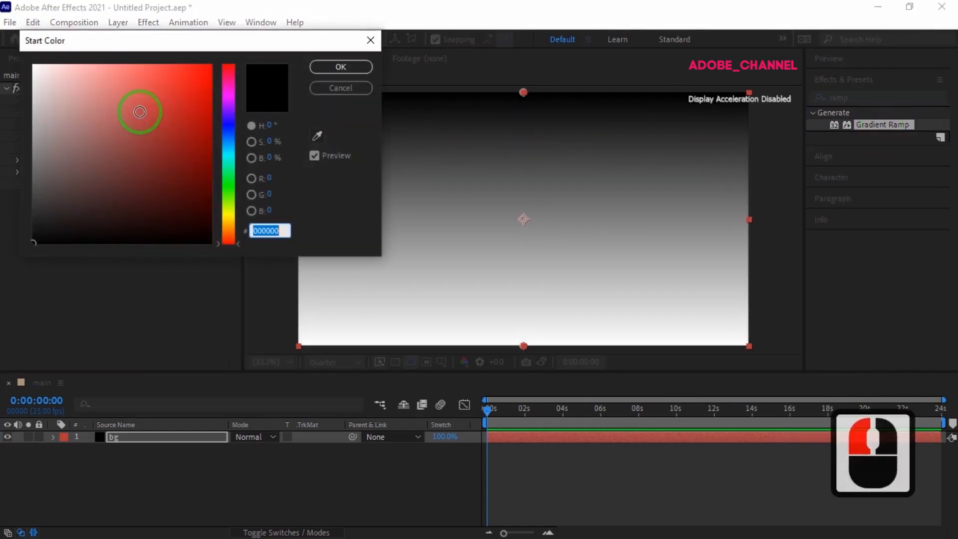
type("000")
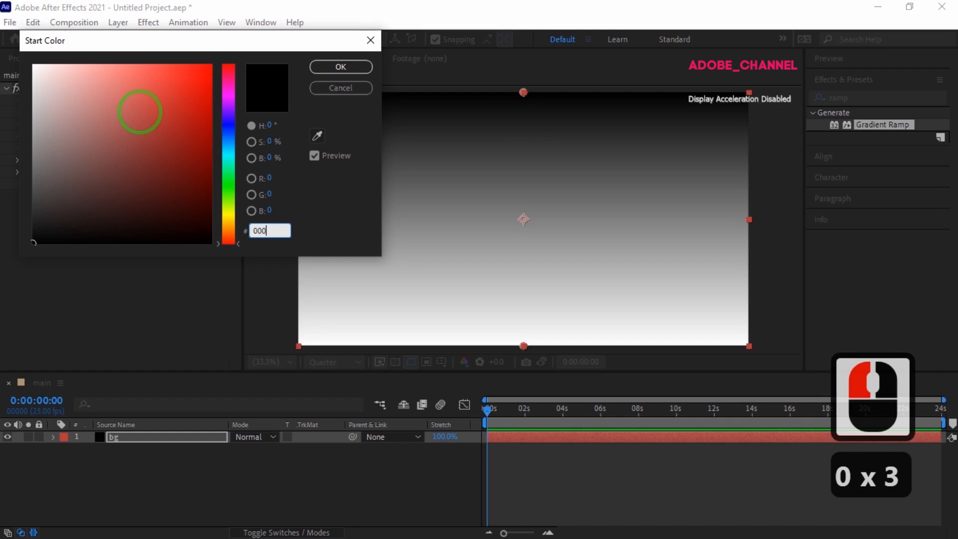
type("6")
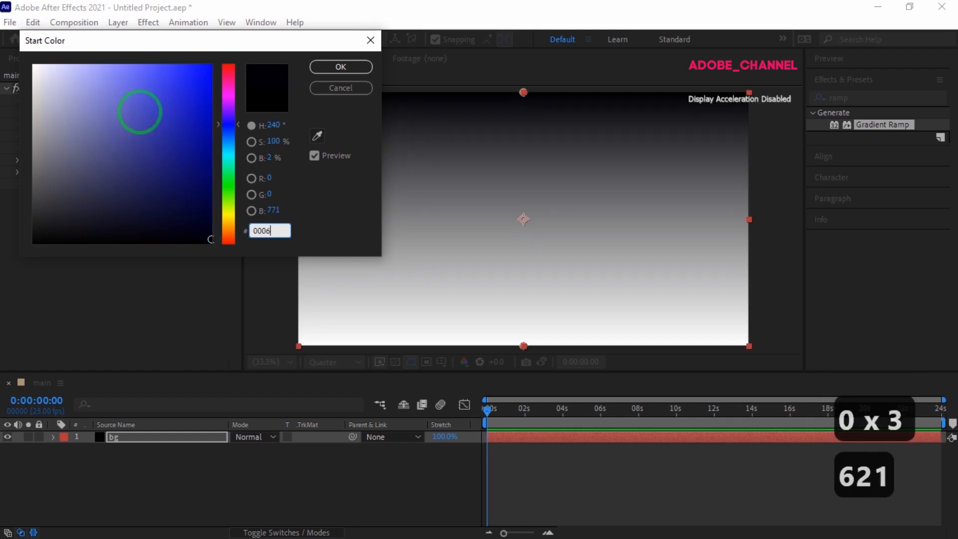
type("21")
key("Return")
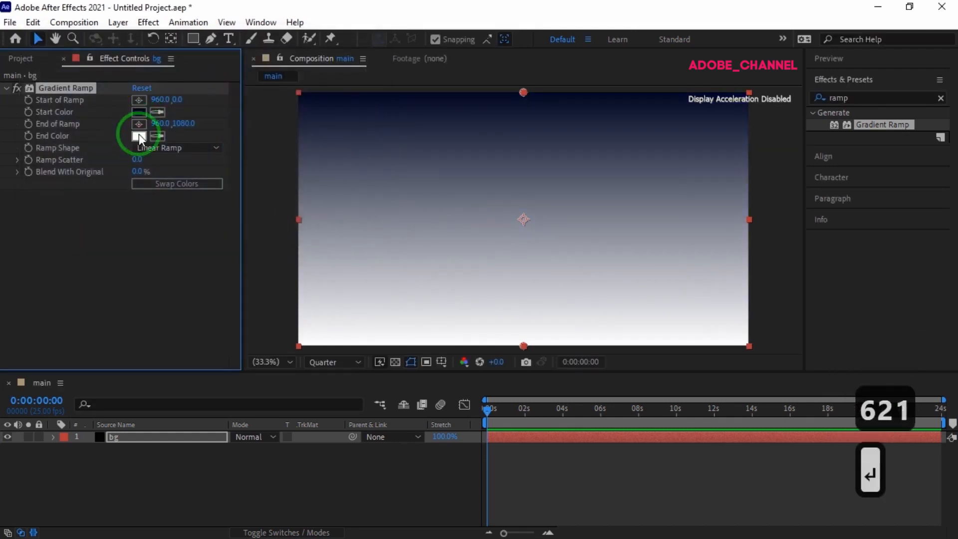
left_click(139, 136)
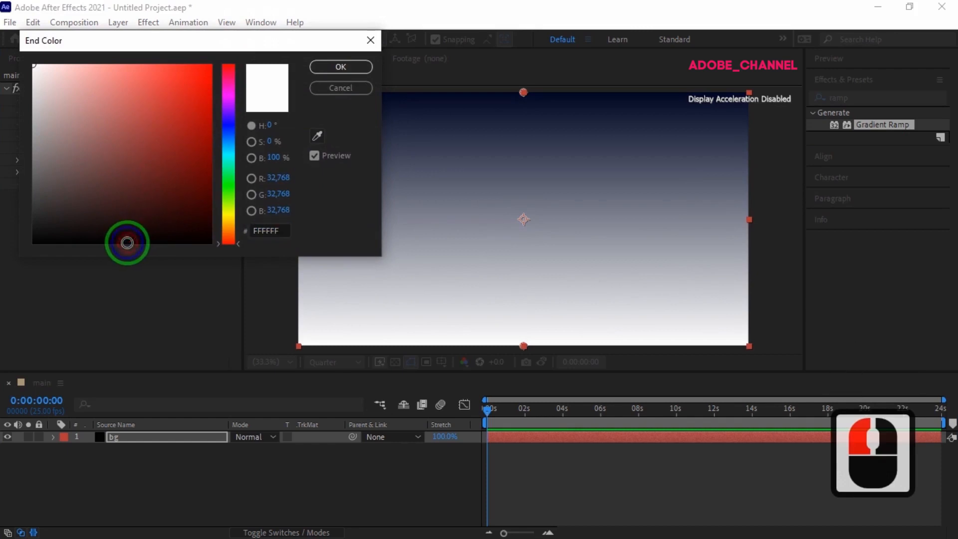
left_click(127, 242)
left_click(341, 69)
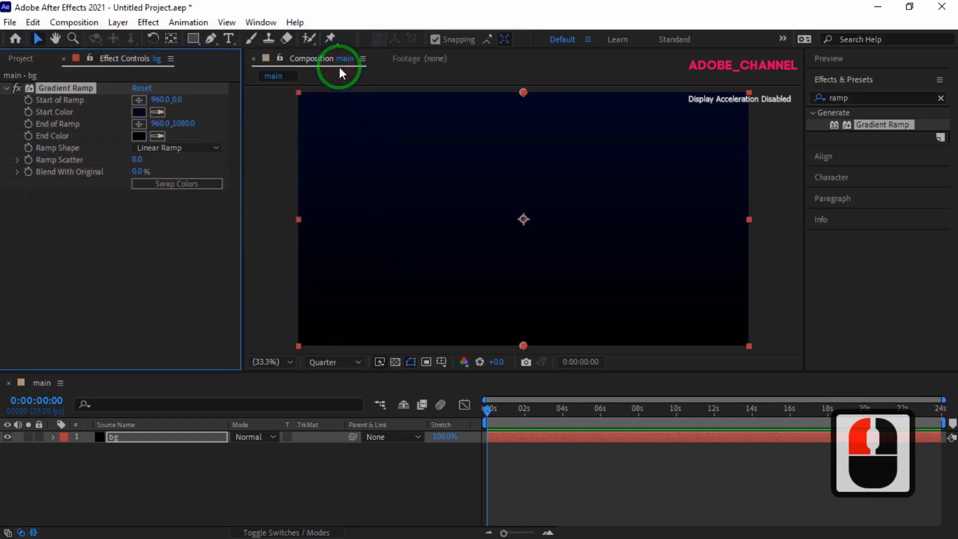
Set the Start of Ramp's vertical position to 540 and the ramp shape to Radial Ramp
left_click(177, 99)
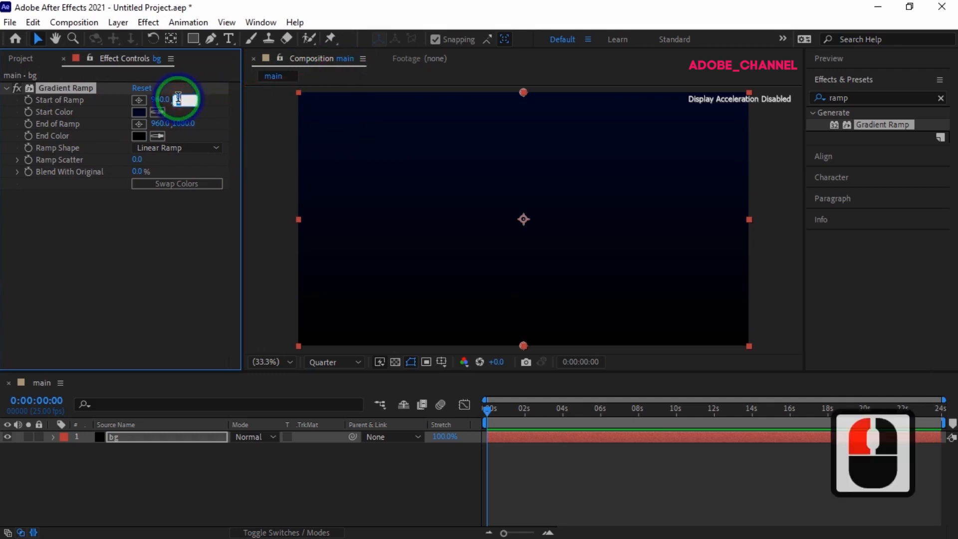
type("540")
key("Return")
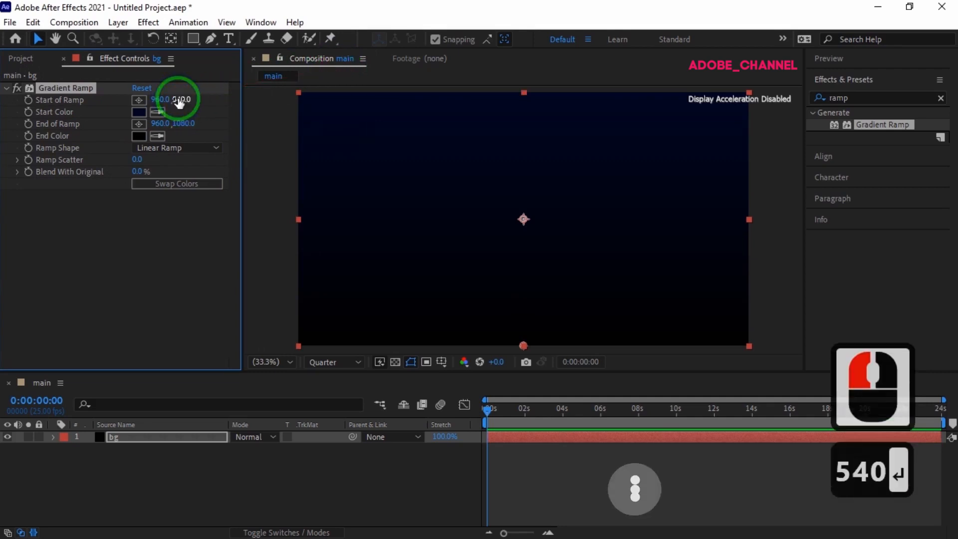
left_click(218, 152)
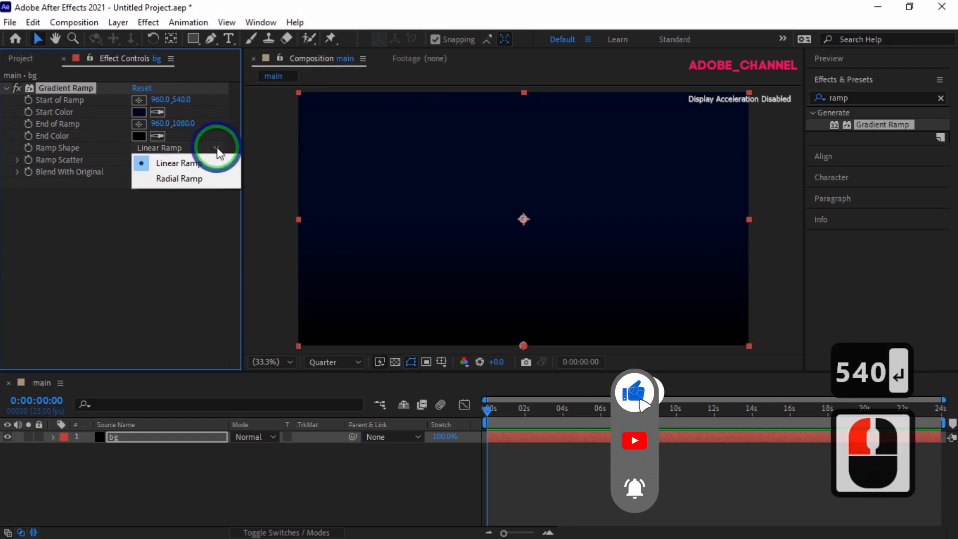
left_click(205, 177)
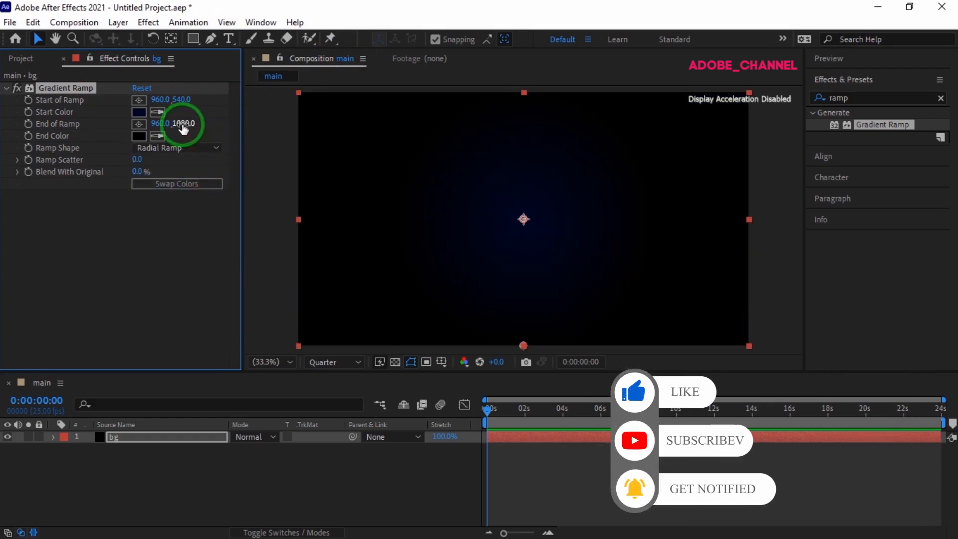
Place the End of Ramp point just outside the frame's lower-right corner, at about 2115, 1308
left_click(139, 123)
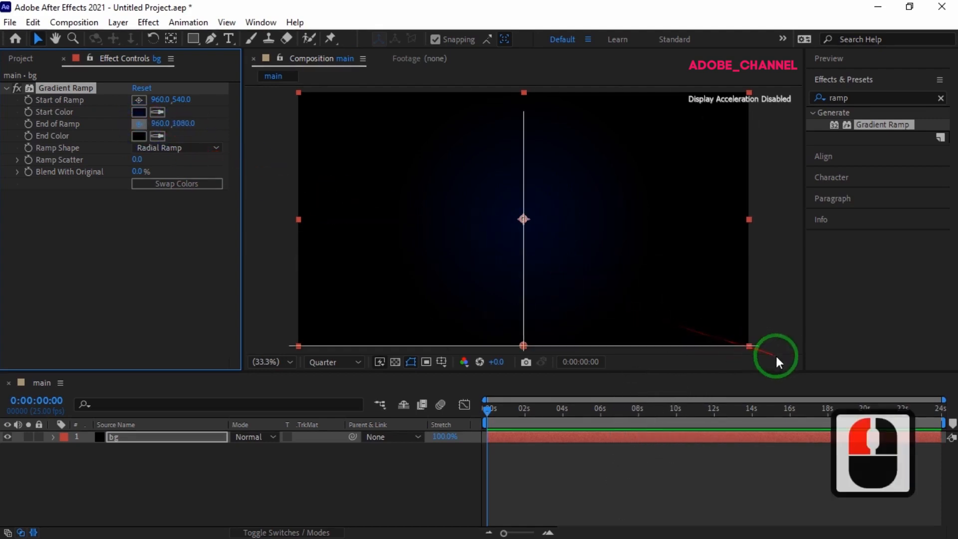
left_click(764, 346)
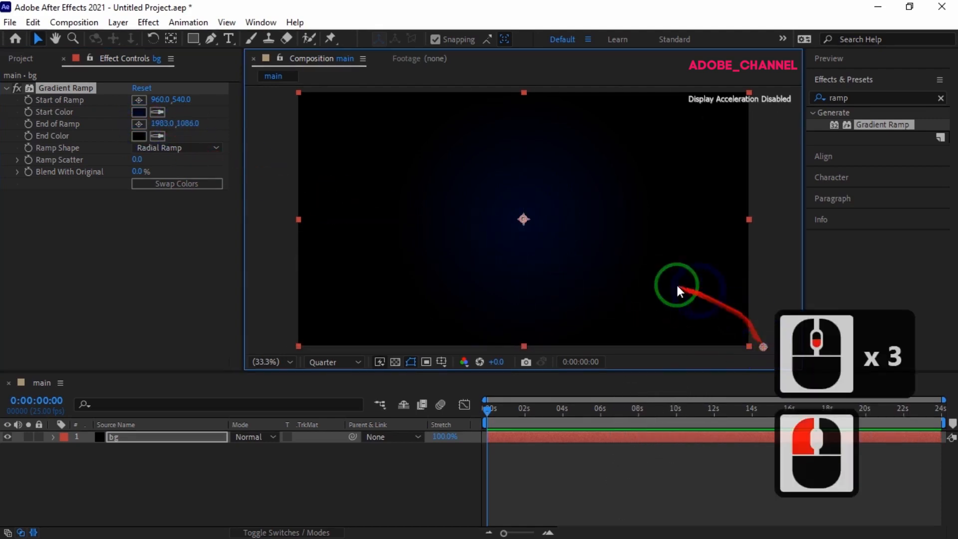
scroll(677, 289, "down", 3)
left_click_drag(645, 283, 651, 295)
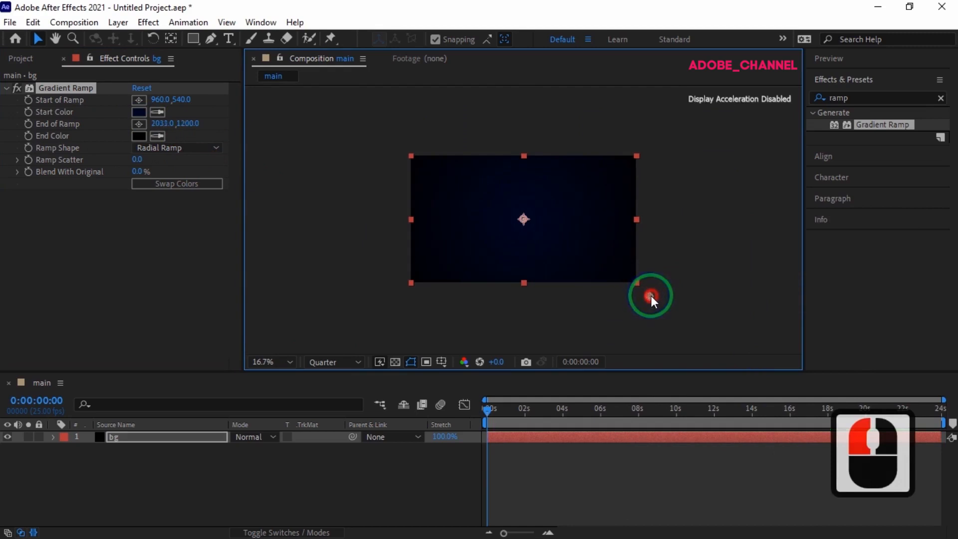
scroll(671, 227, "up", 3)
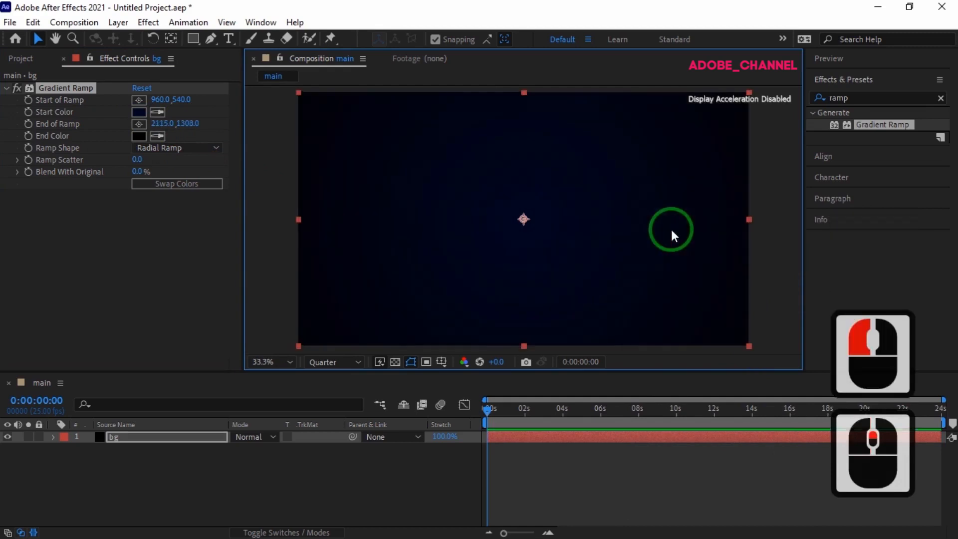
Create a second solid layer named flare above the bg layer
right_click(229, 469)
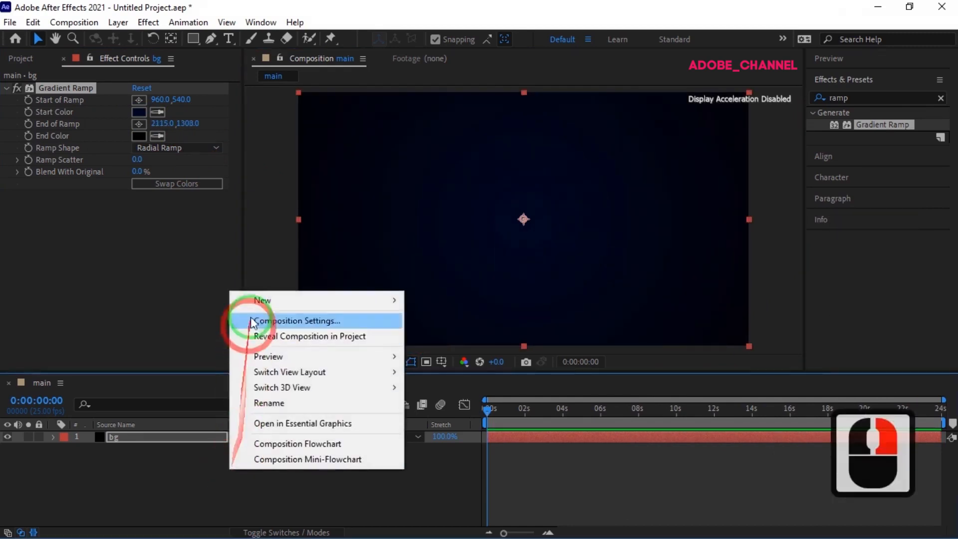
mouse_move(257, 299)
left_click(437, 336)
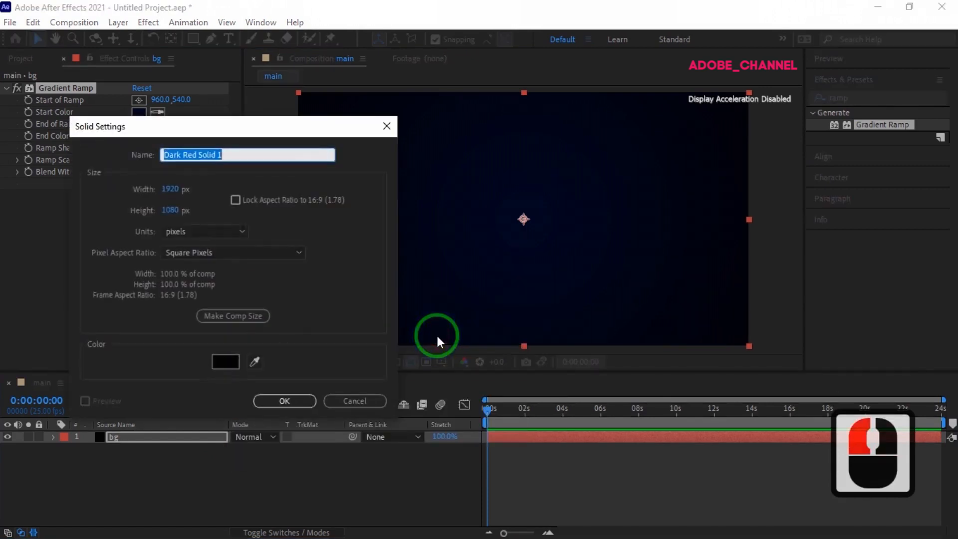
type("flare")
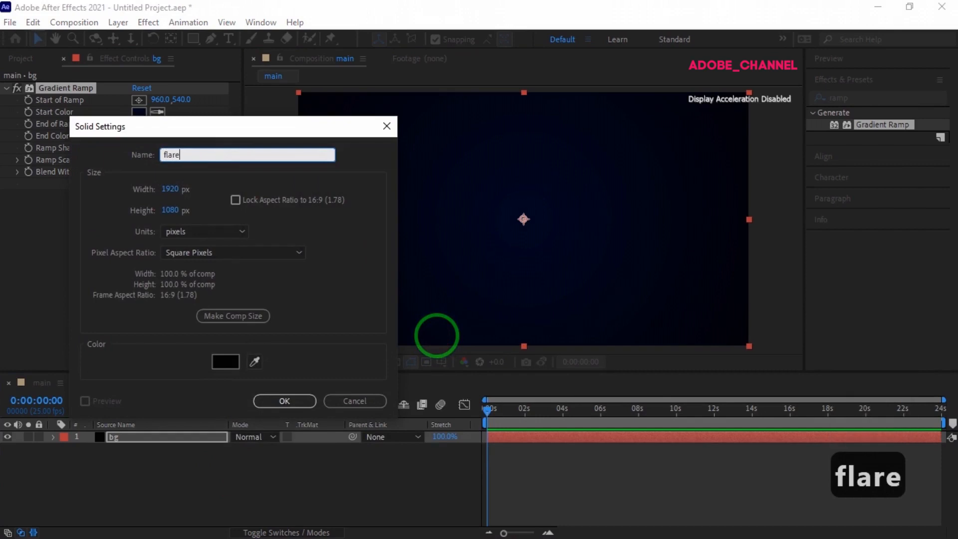
left_click(287, 401)
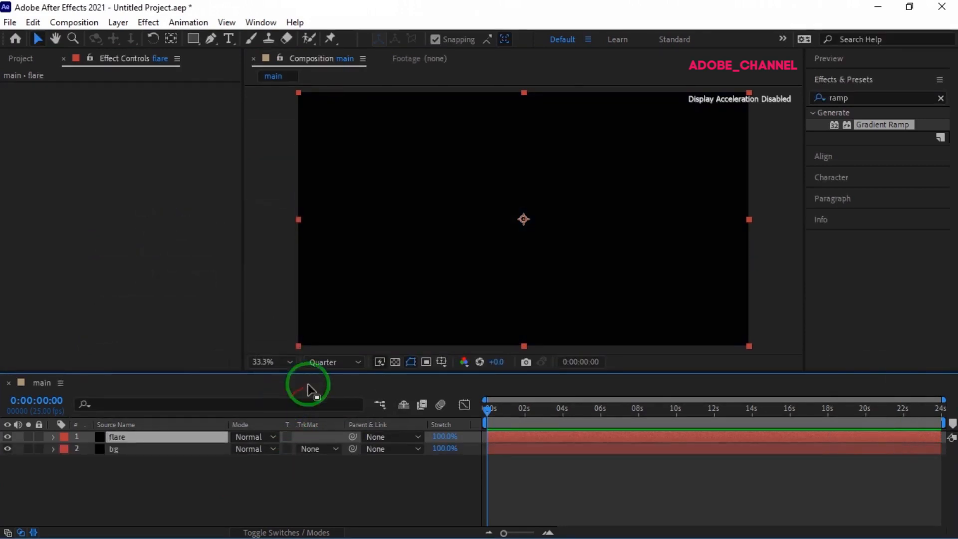
Search the effects for "flare" and apply Lens Flare to the flare layer
left_click_drag(855, 98, 823, 106)
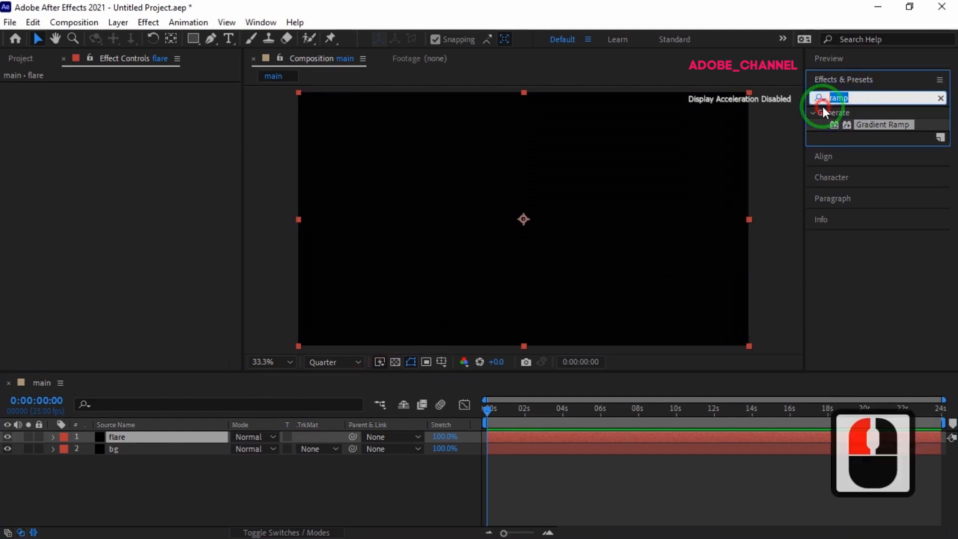
type("flare")
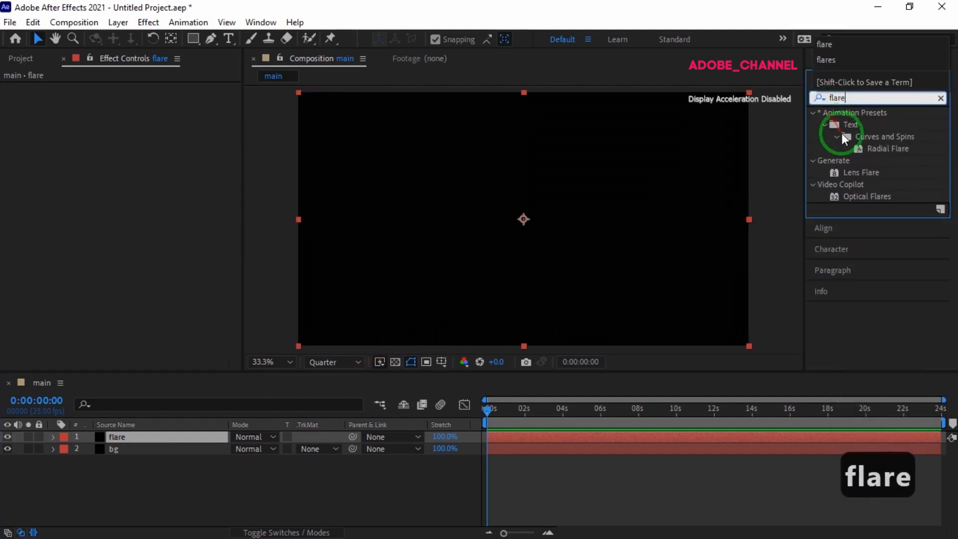
double_click(858, 171)
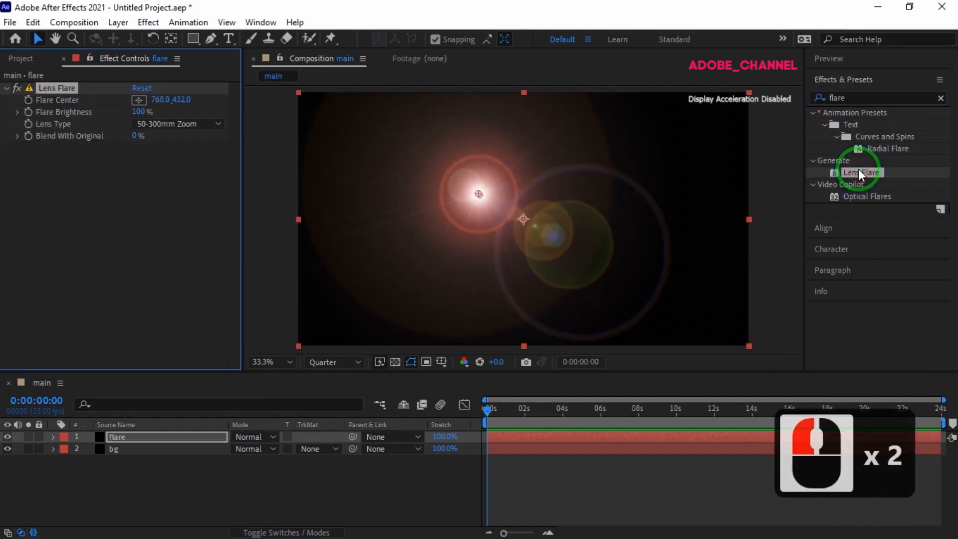
Set the Lens Flare's center to 960, 540 and its lens type to 105mm Prime
left_click(159, 99)
type("960")
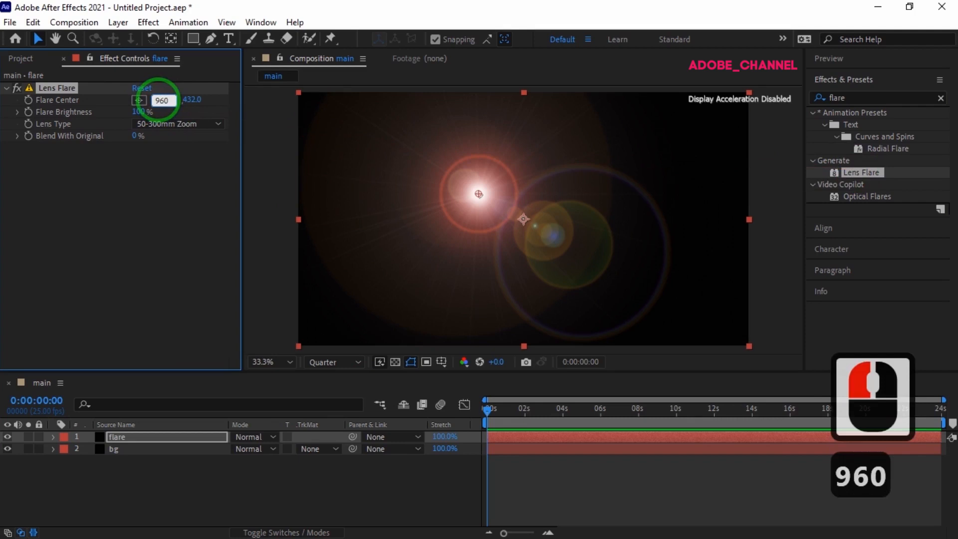
left_click(188, 101)
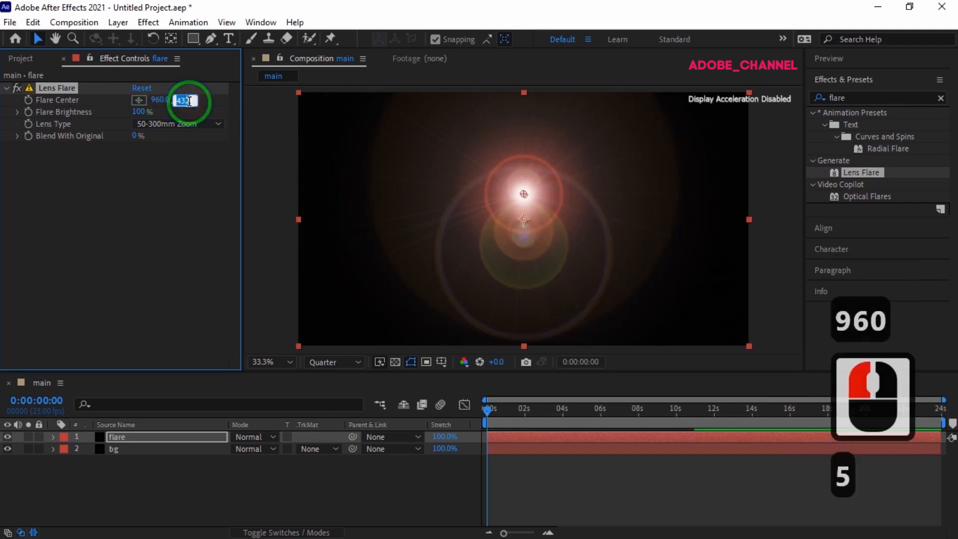
key("Return")
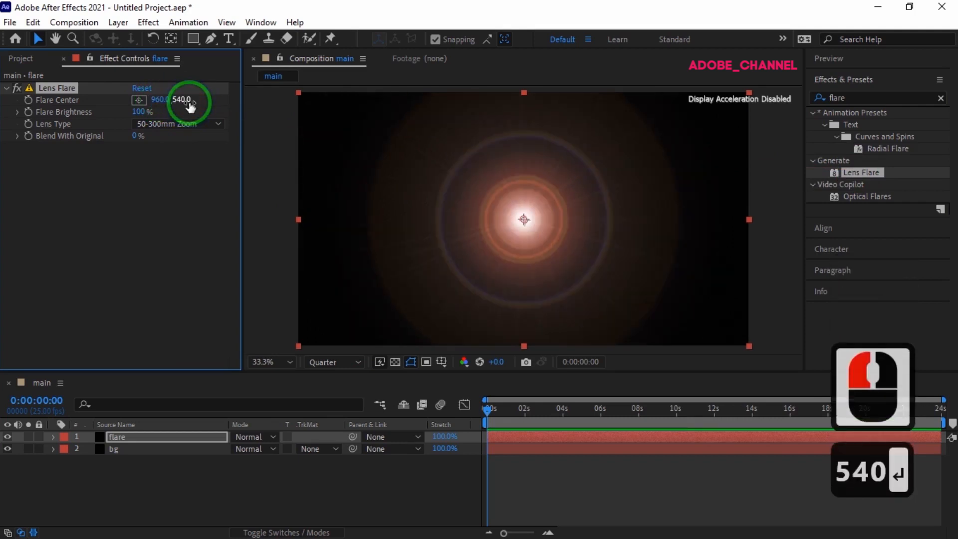
left_click(217, 126)
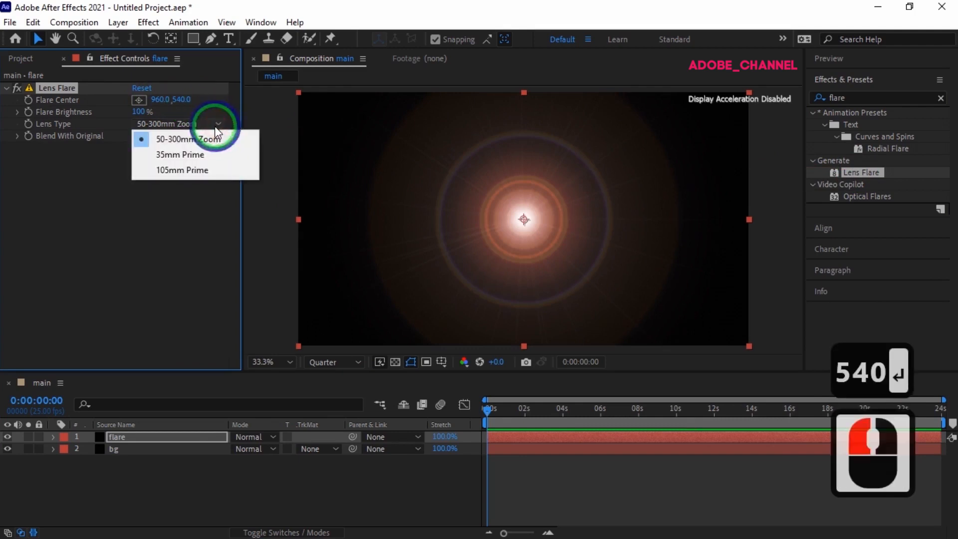
left_click(201, 169)
Set the Lens Flare's Blend With Original to 50% and the flare layer's blending mode to Add
left_click(133, 136)
type("50")
key("Return")
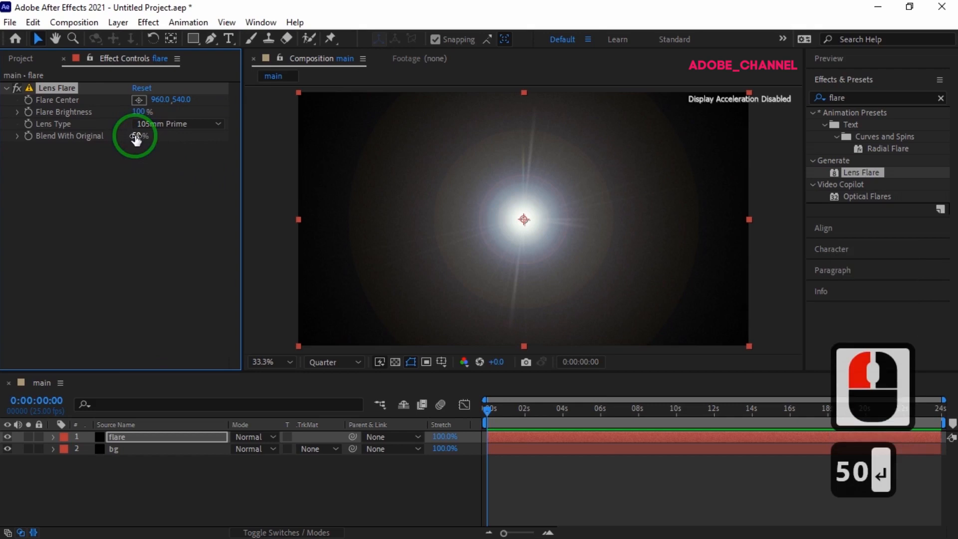
left_click(272, 438)
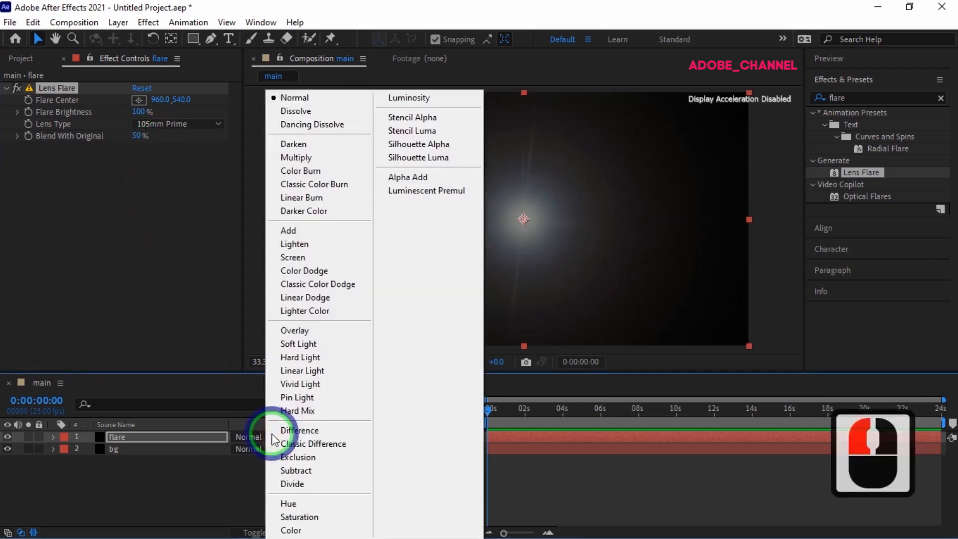
left_click(292, 231)
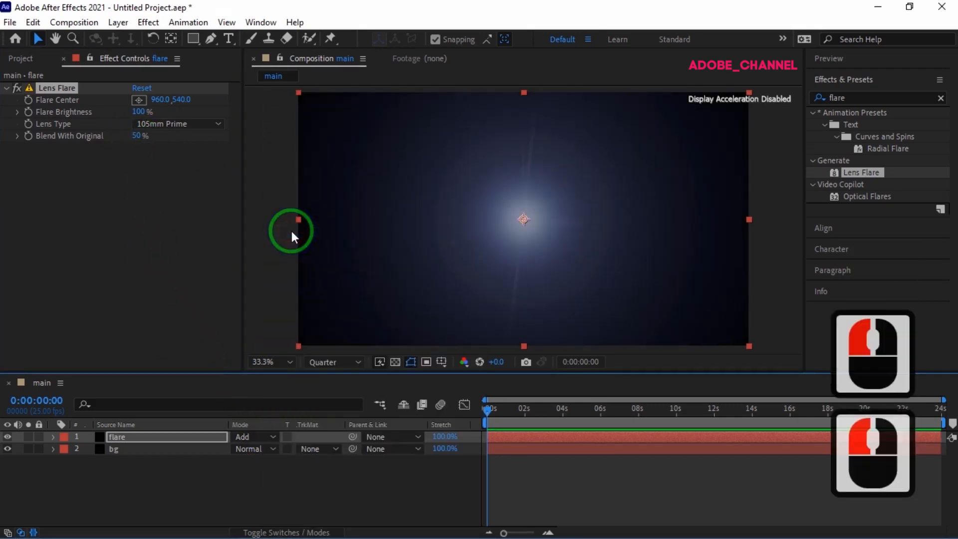
Create a new solid layer named particle above the flare layer
right_click(224, 477)
mouse_move(246, 306)
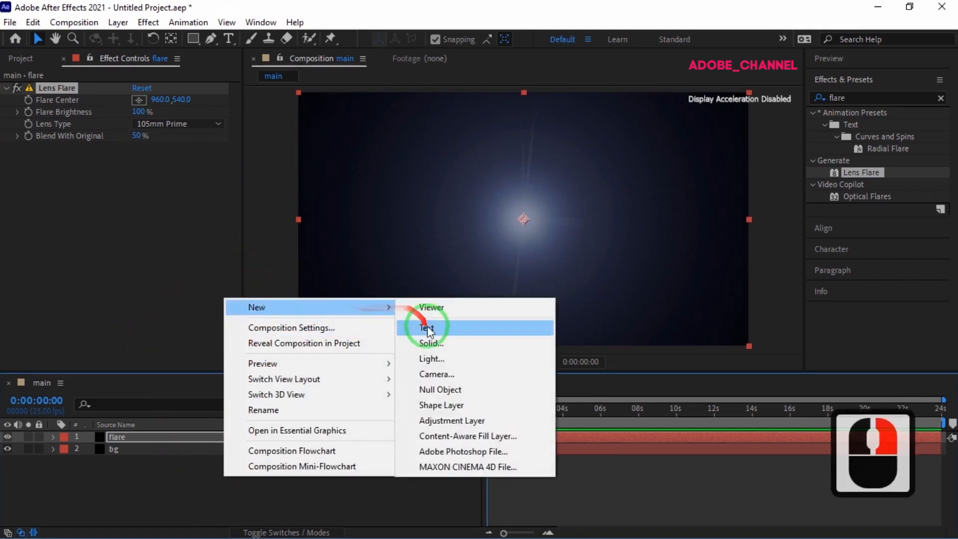
left_click(430, 343)
type("pa")
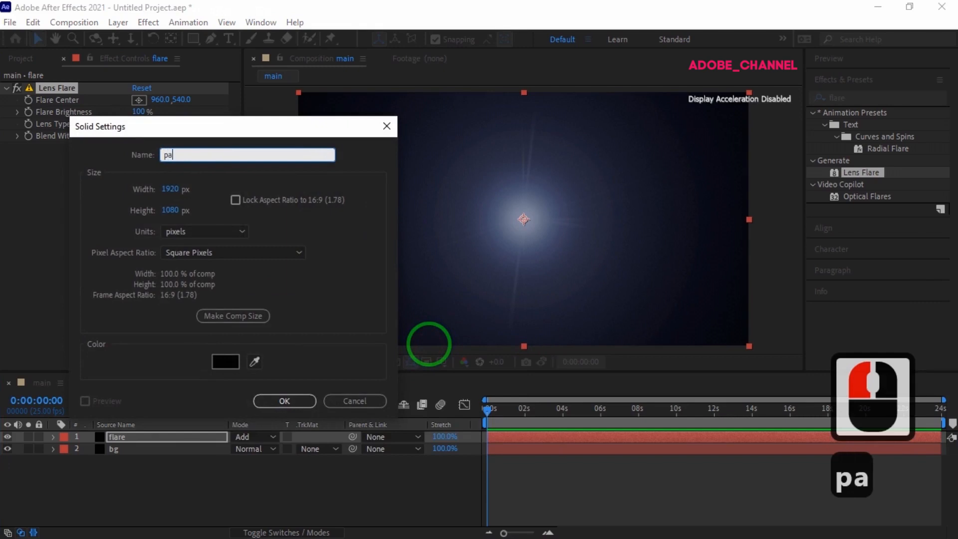
type("rticle")
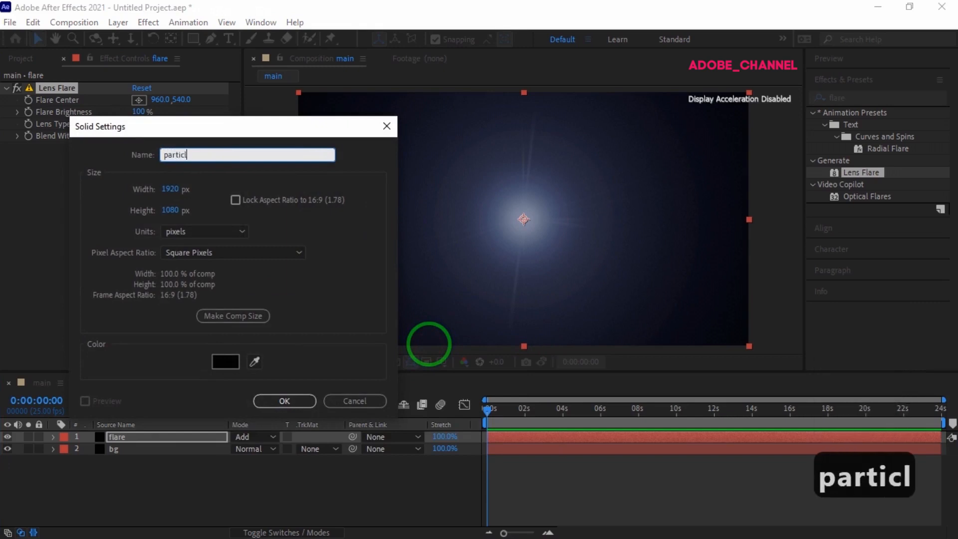
left_click(281, 397)
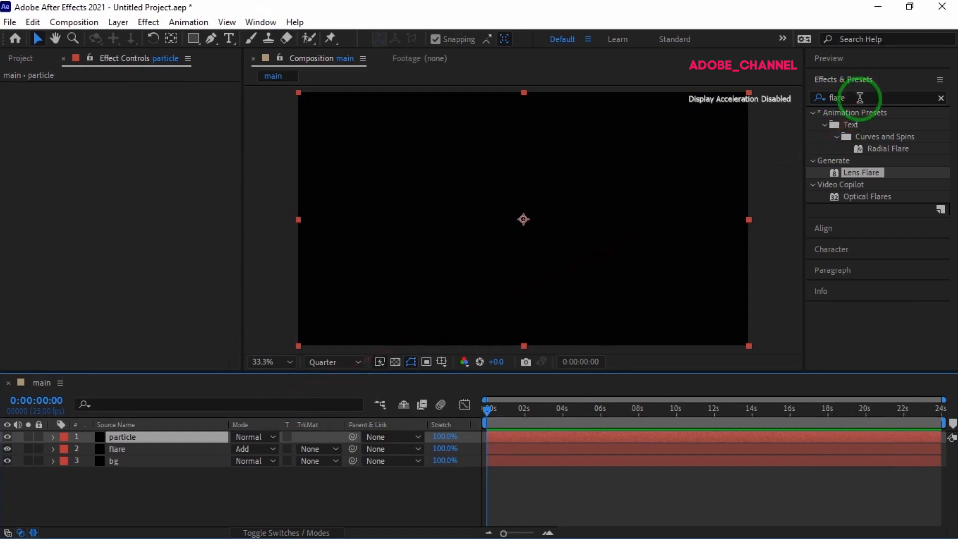
Search the effects for "cc part" and apply CC Particle World to the particle layer
left_click(821, 99)
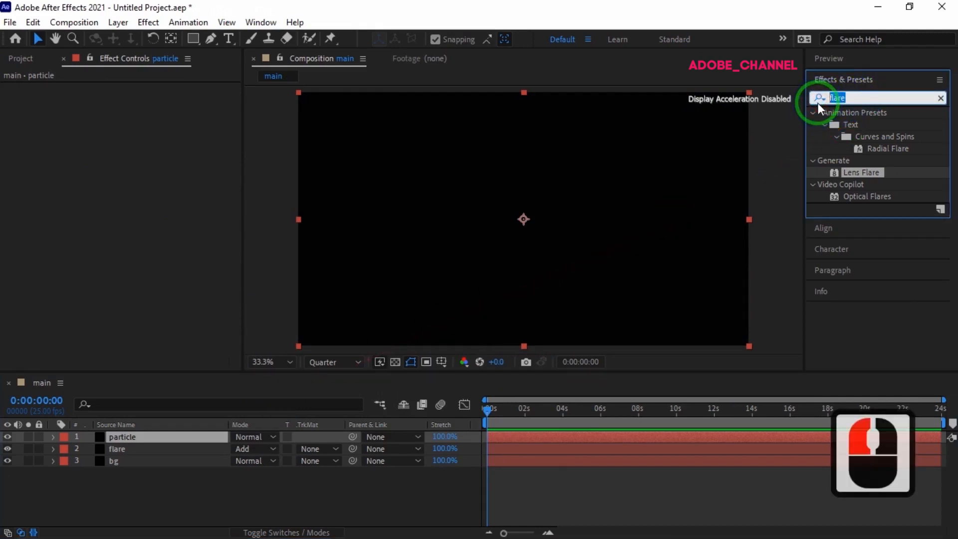
type("cc part")
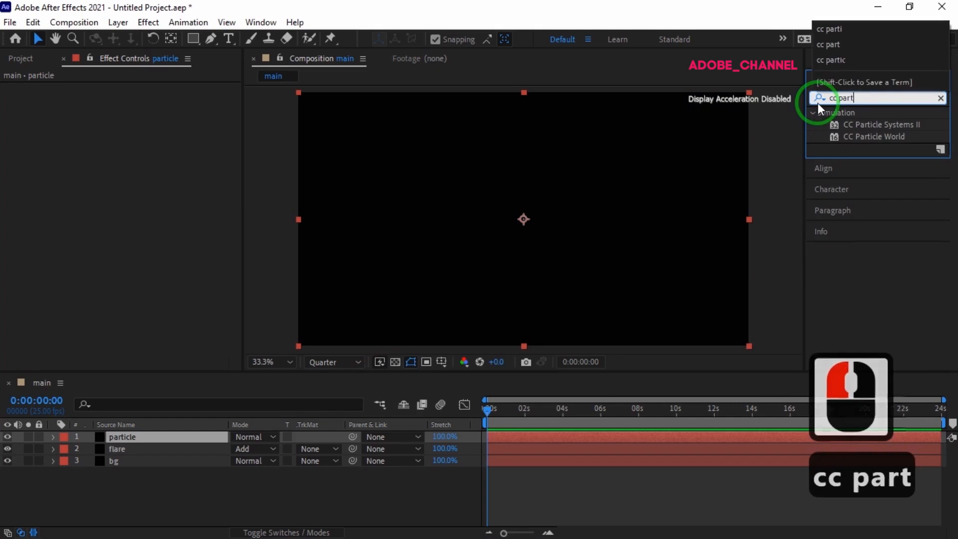
double_click(875, 136)
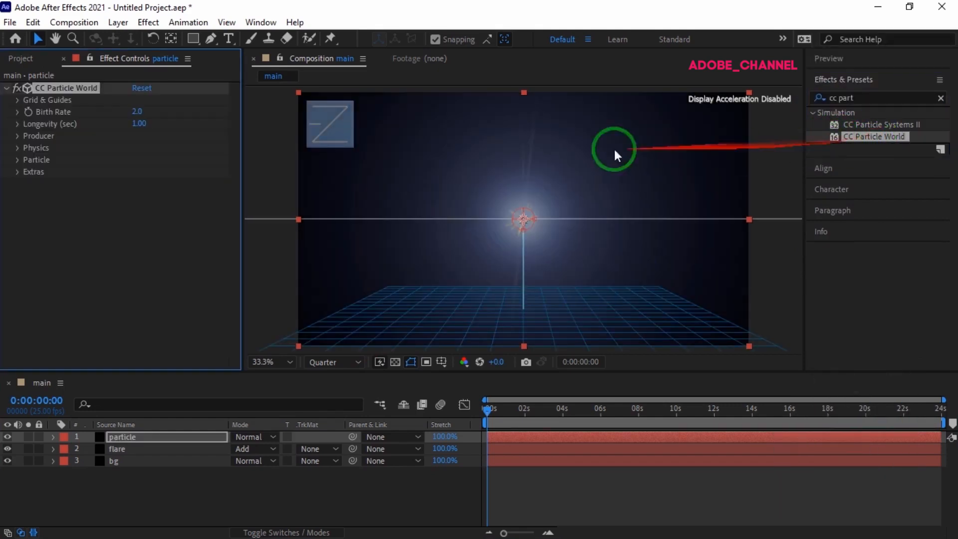
Set CC Particle World's Birth Rate to 8 and its Longevity to 3 seconds
left_click(138, 112)
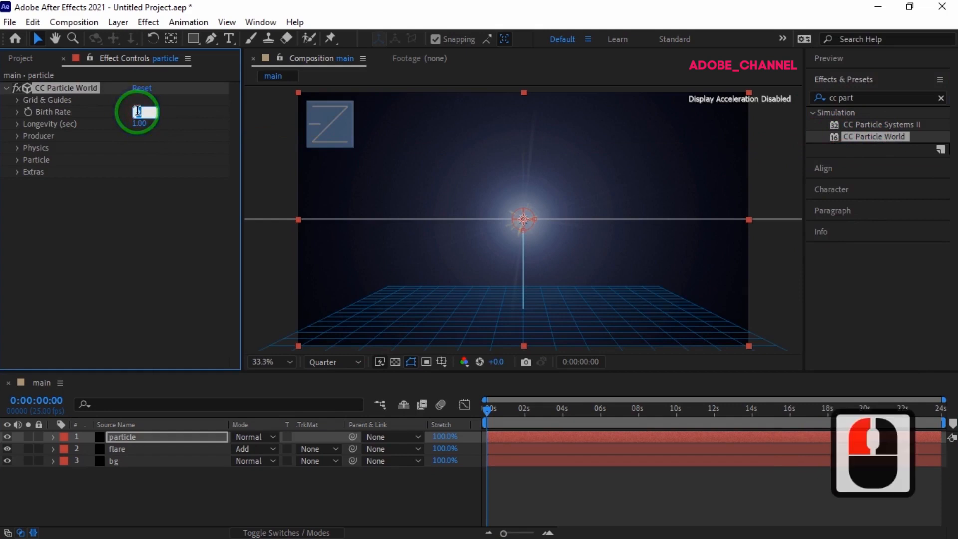
type("8")
key("Return")
left_click(138, 124)
type("3")
key("Return")
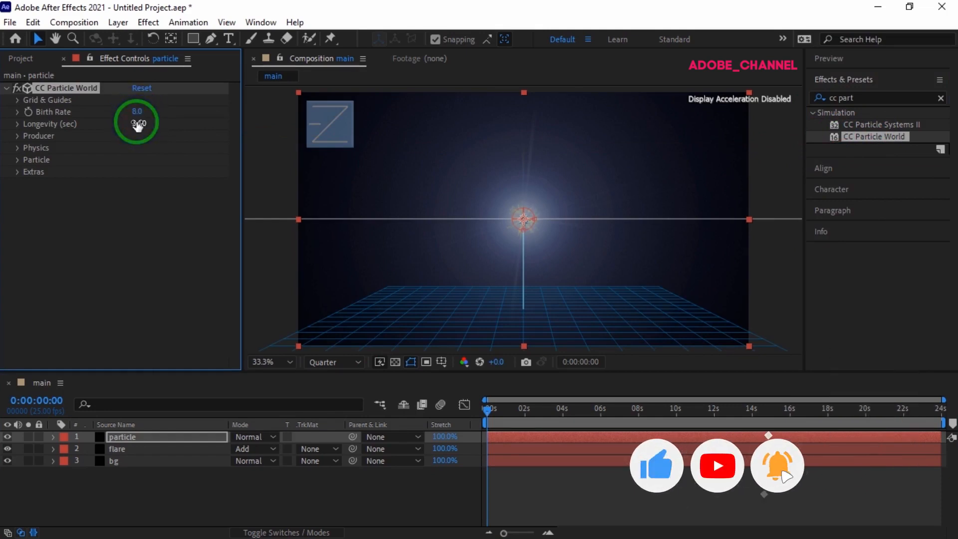
Set the particle producer's Position Z to -0.6
left_click(17, 136)
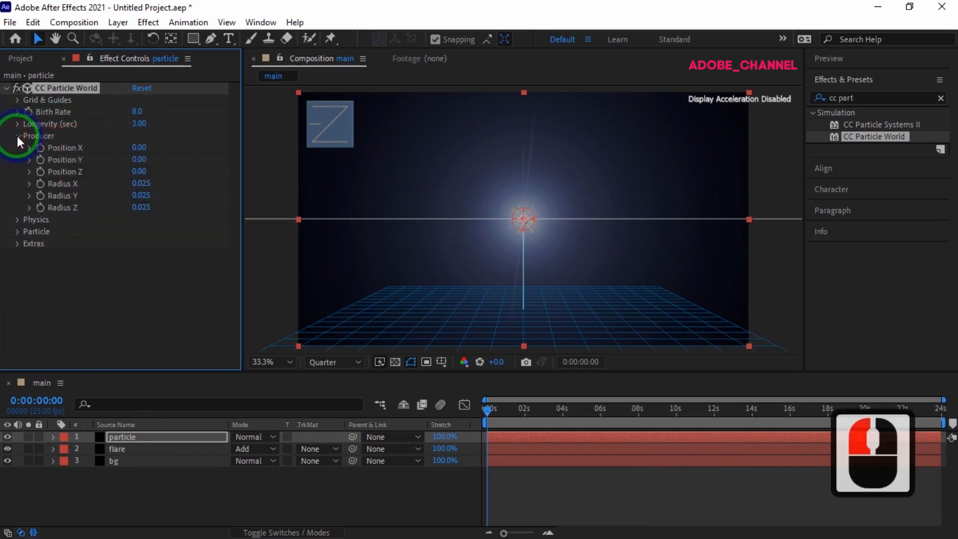
left_click(140, 171)
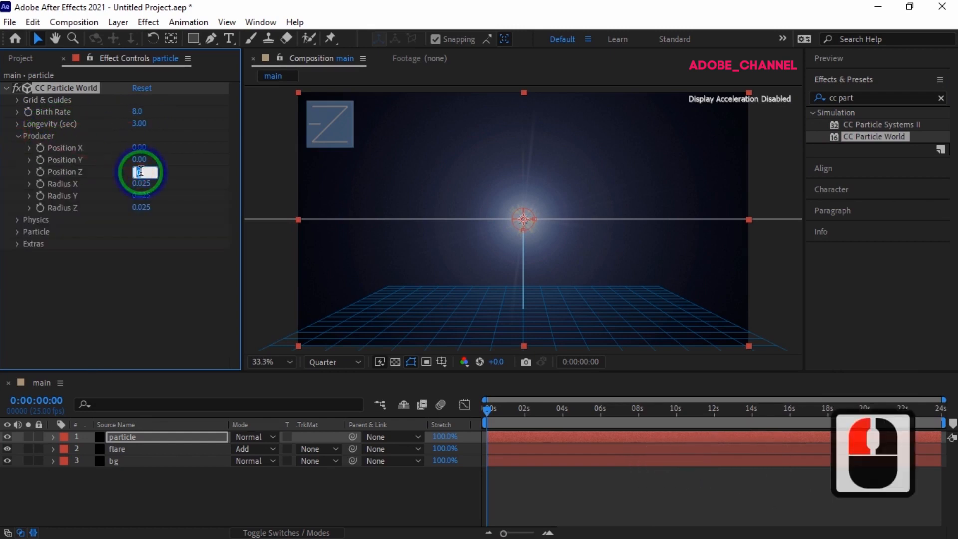
type("-.6")
key("Return")
Set the particle producer's Radius X, Radius Y and Radius Z to 0
left_click(141, 183)
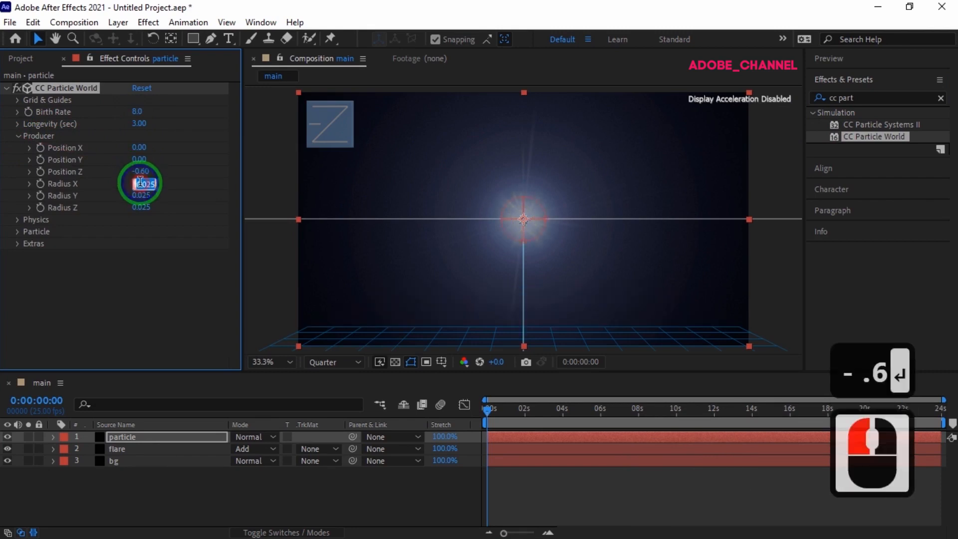
type("0")
key("Return")
left_click(141, 195)
type("00")
key("Return")
left_click(141, 207)
type("00")
key("Return")
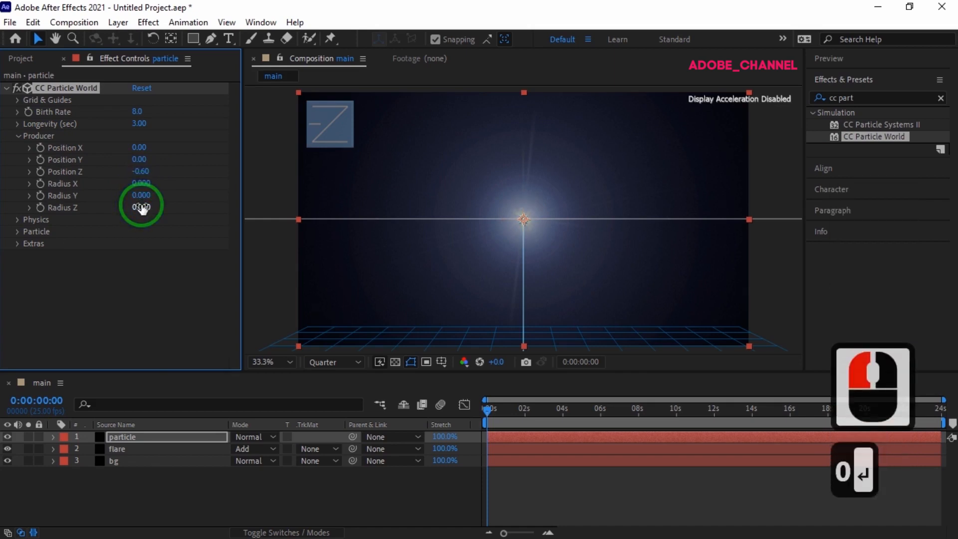
Set the particle physics Velocity to 1.5 and Gravity to 0
left_click(17, 219)
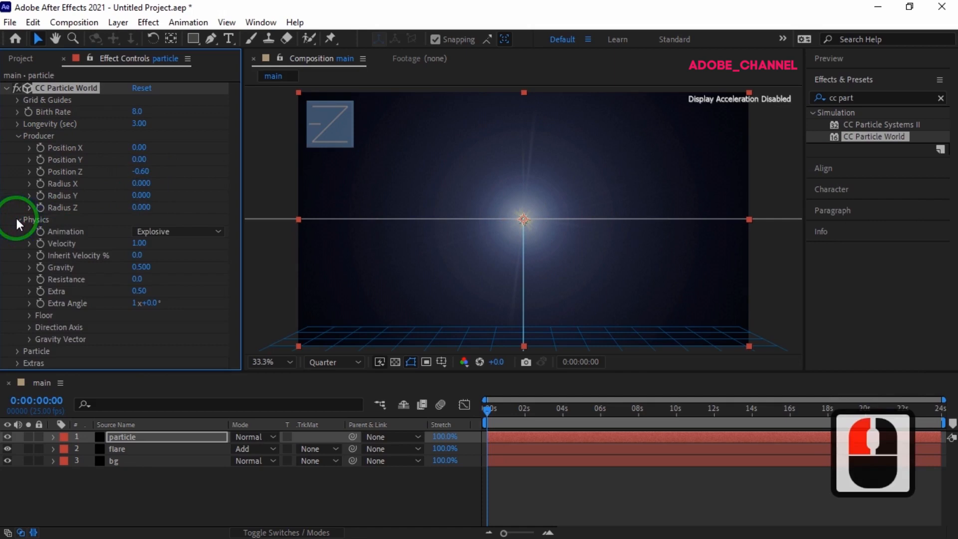
left_click(138, 244)
type("1")
type(".5")
key("Return")
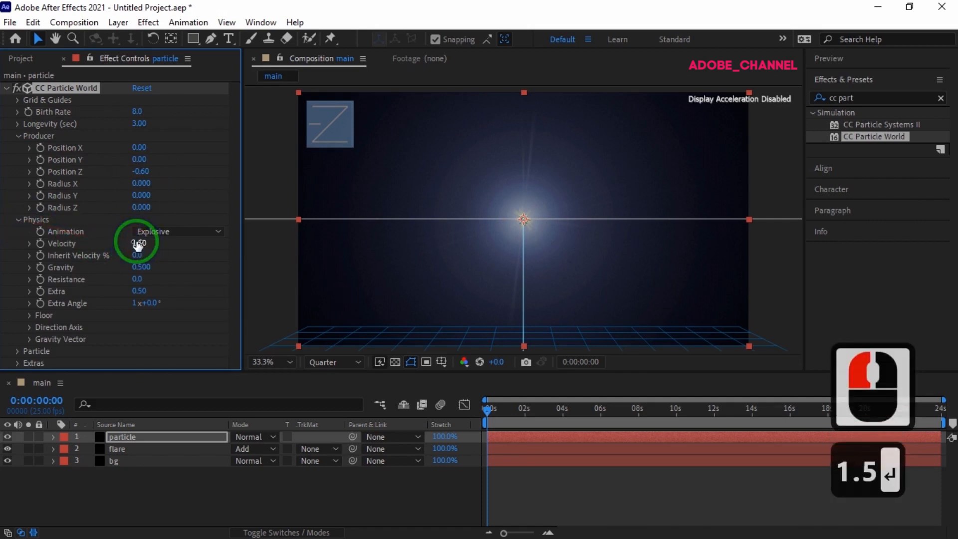
left_click(138, 268)
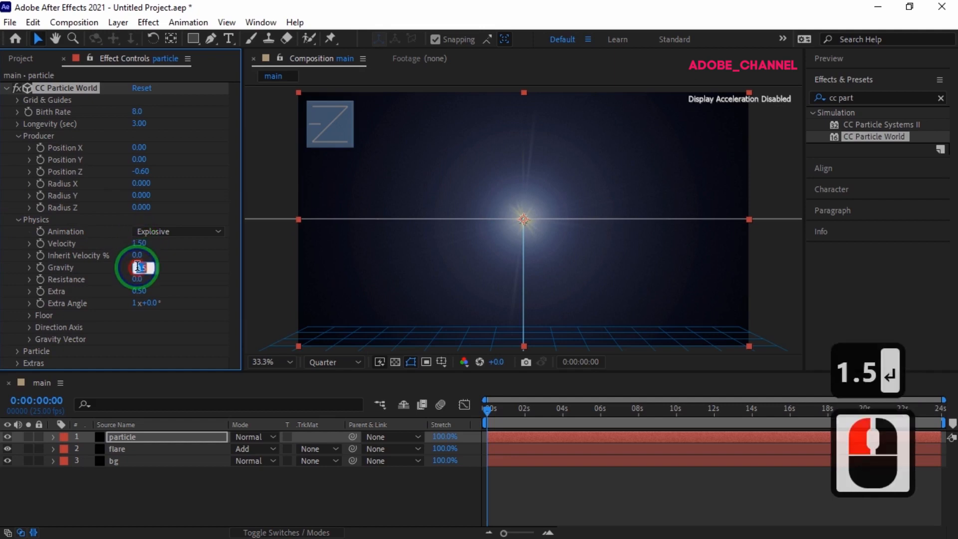
type("0")
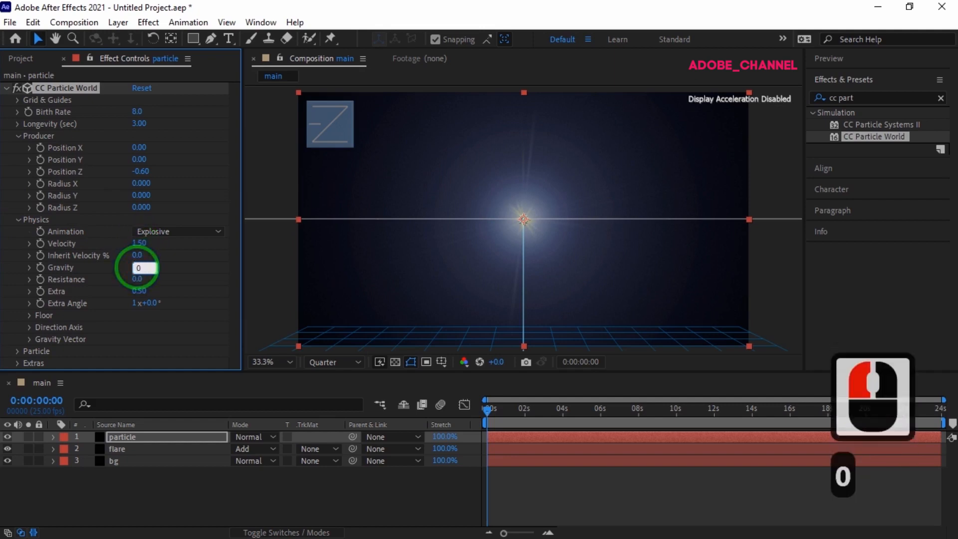
key("Return")
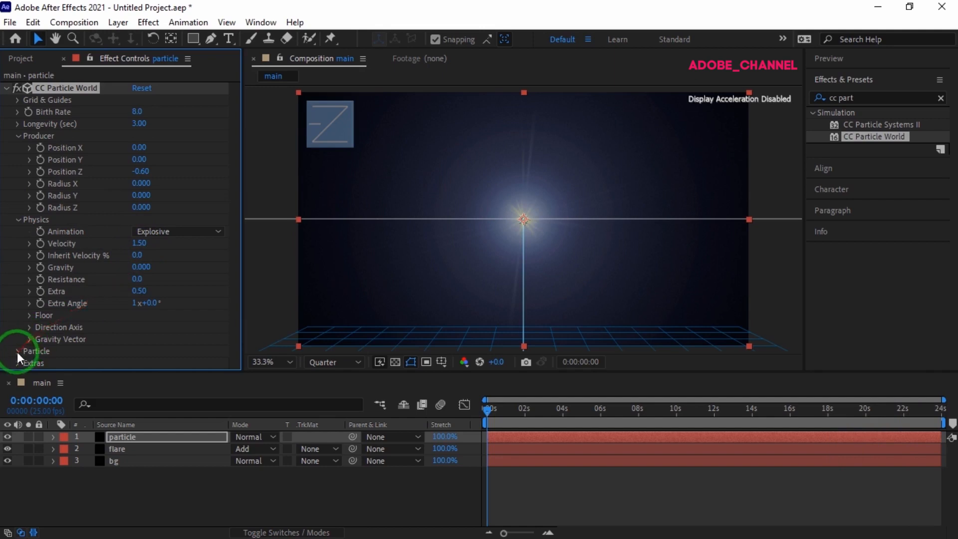
Change CC Particle World's particle type to Bubble
left_click(18, 350)
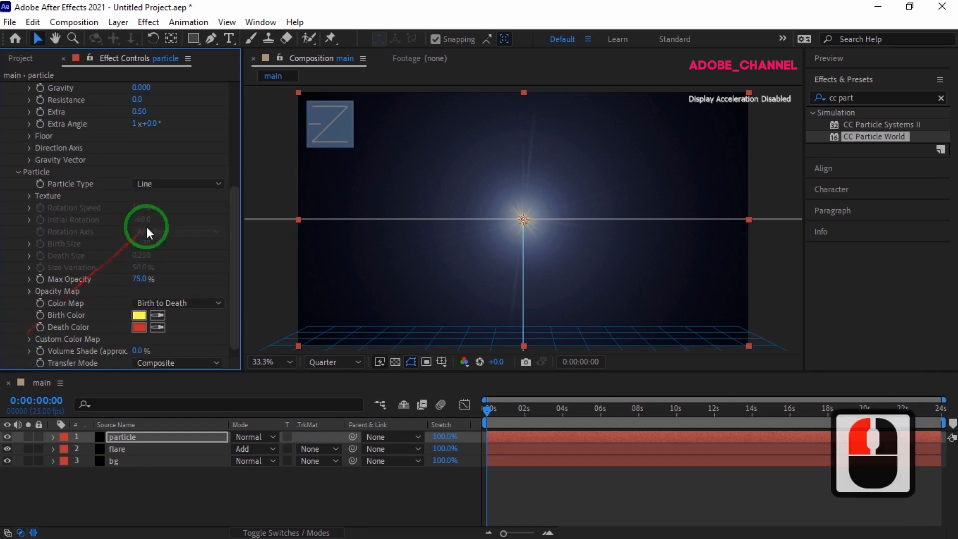
left_click(217, 183)
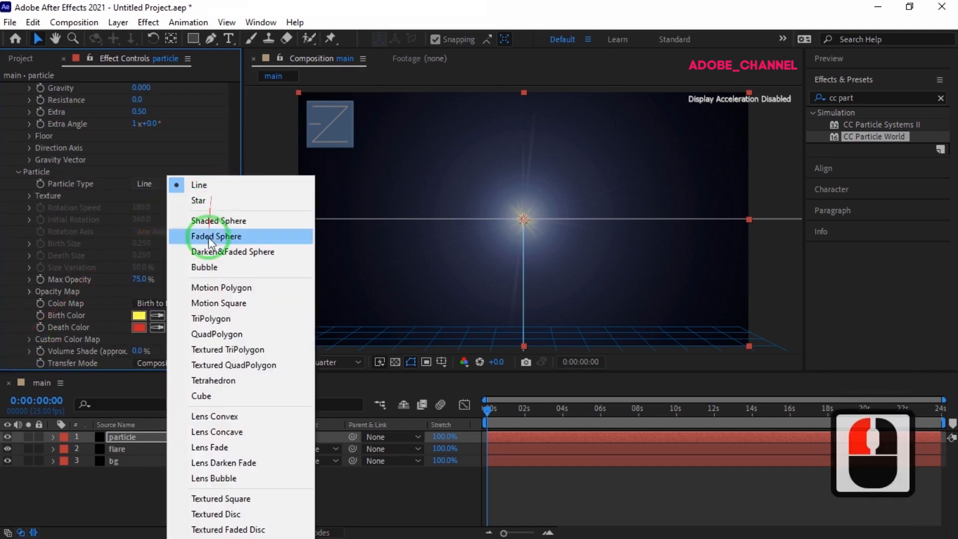
left_click(205, 268)
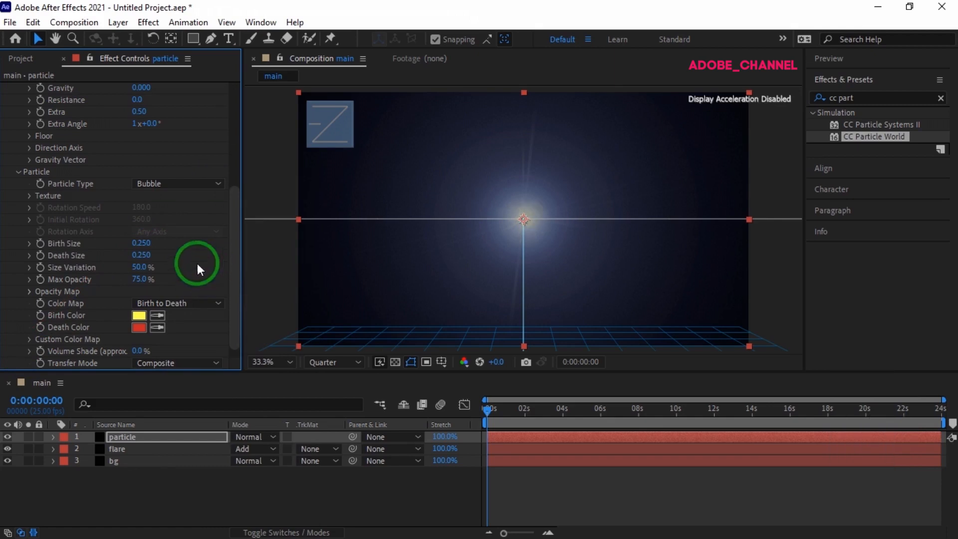
Set the bubble particles' Birth Size to 0.1 and Death Size to 0.35
left_click(140, 243)
key("BackSpace")
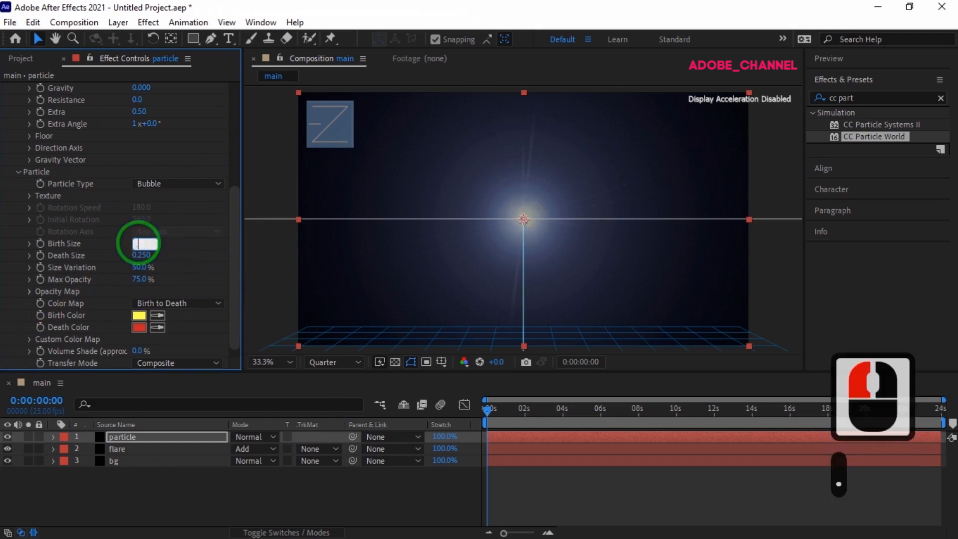
key("Return")
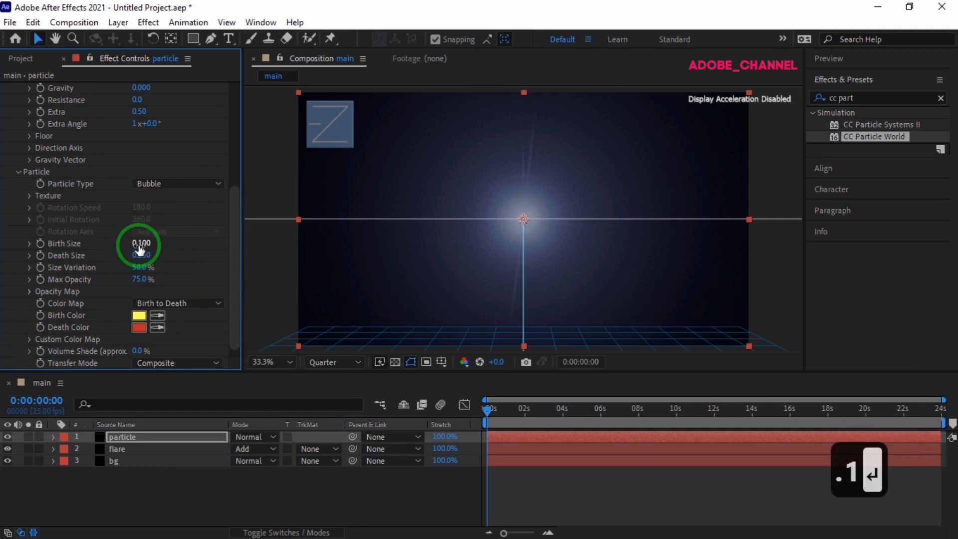
left_click(140, 255)
type(".3")
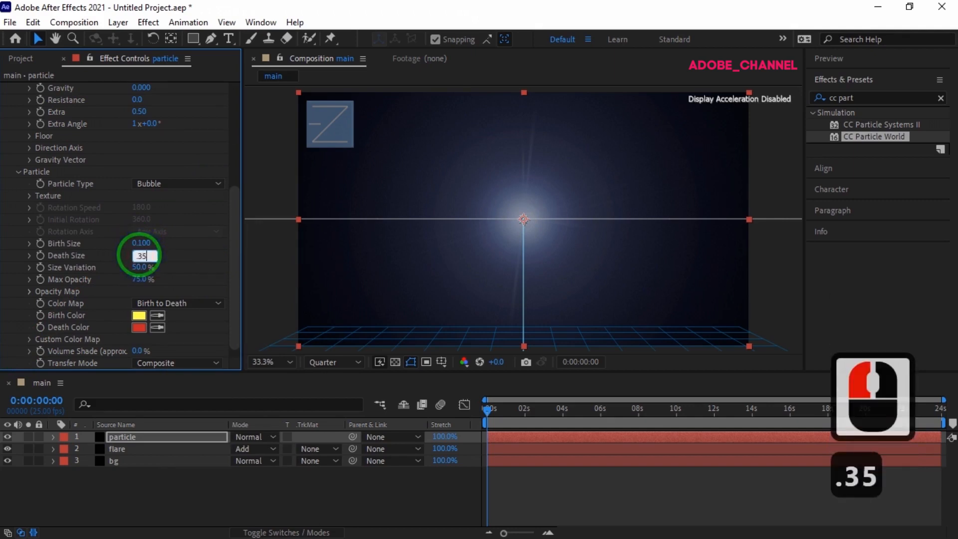
type("5")
key("Return")
Move the current time to 0:00:03:00 and set the particles' Birth Color to near-white FBFBF8
left_click_drag(489, 404, 546, 414)
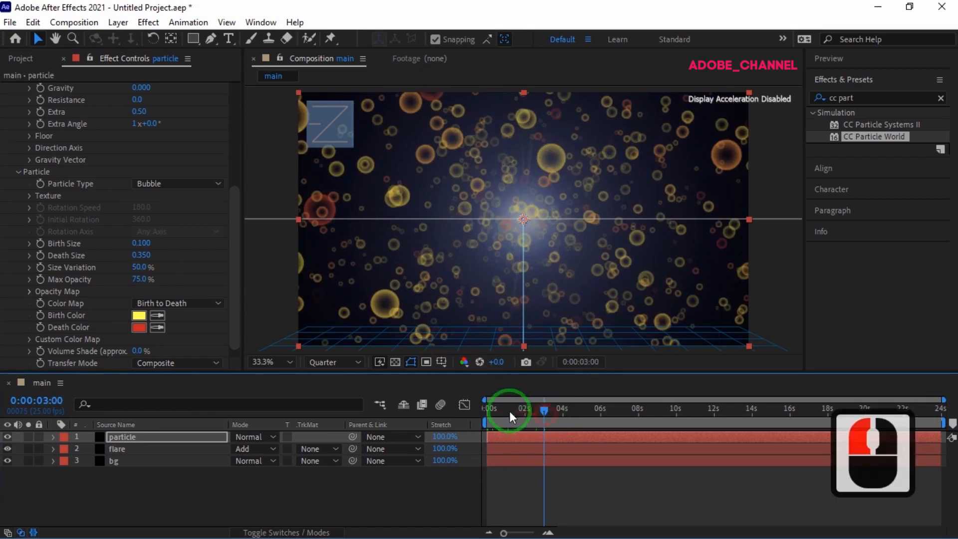
left_click(140, 315)
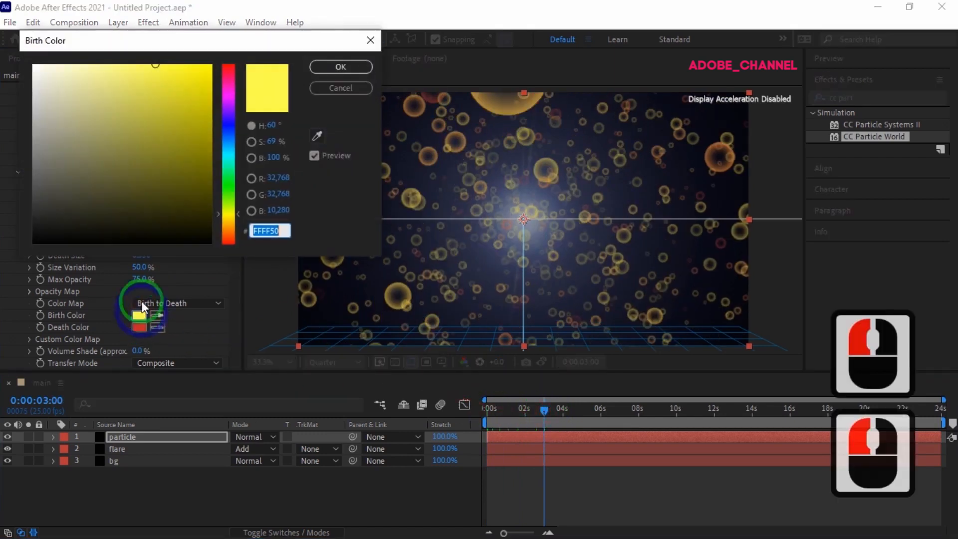
left_click_drag(35, 67, 298, 75)
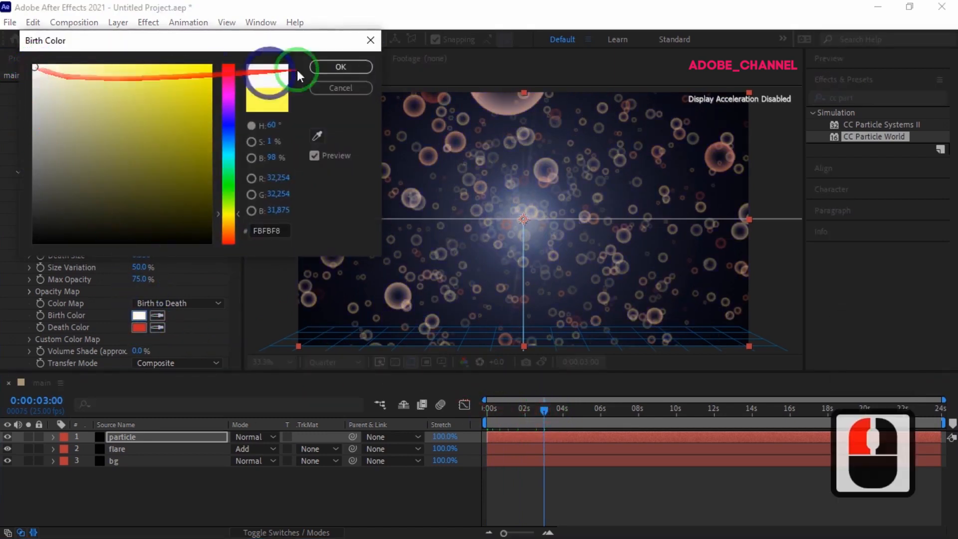
left_click(343, 67)
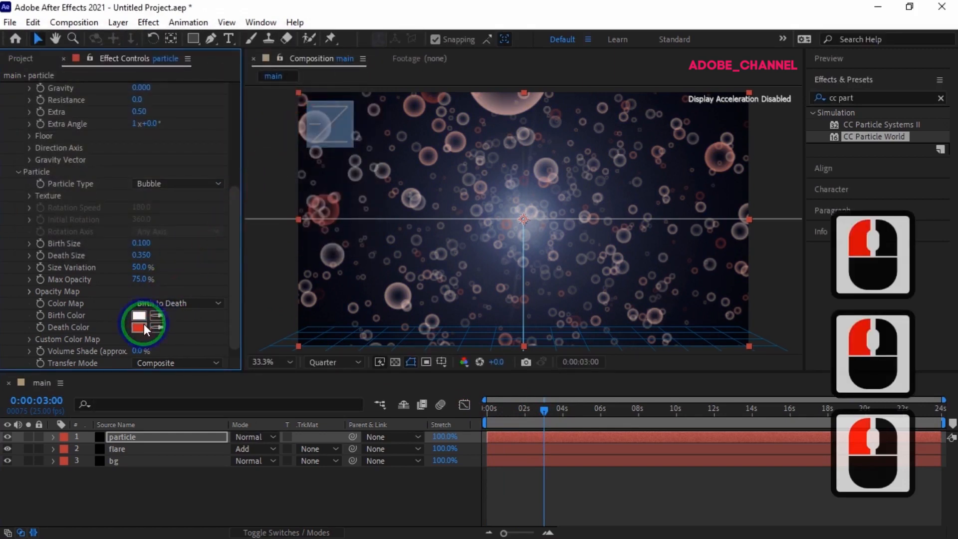
Set the particles' Death Color to near-white FDFAFA
left_click(142, 328)
left_click(35, 65)
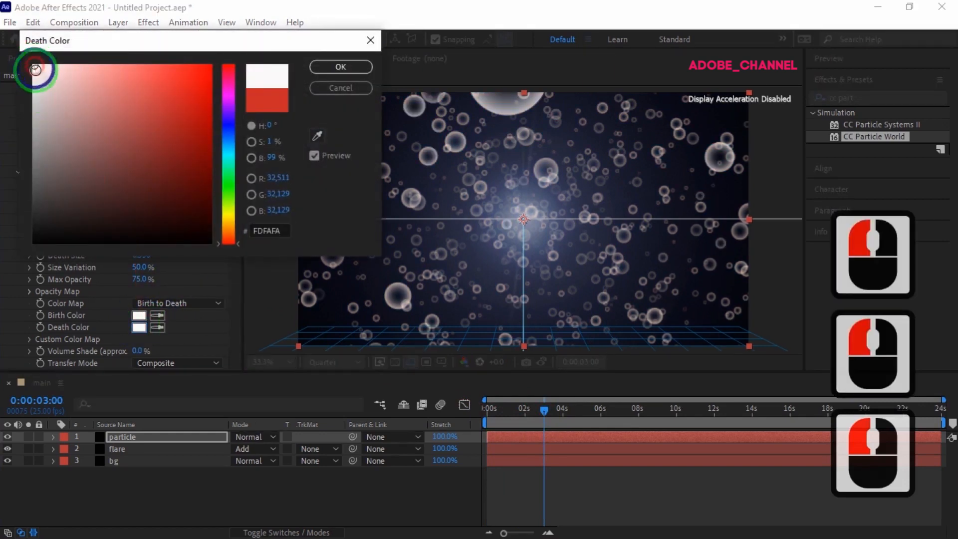
left_click(335, 67)
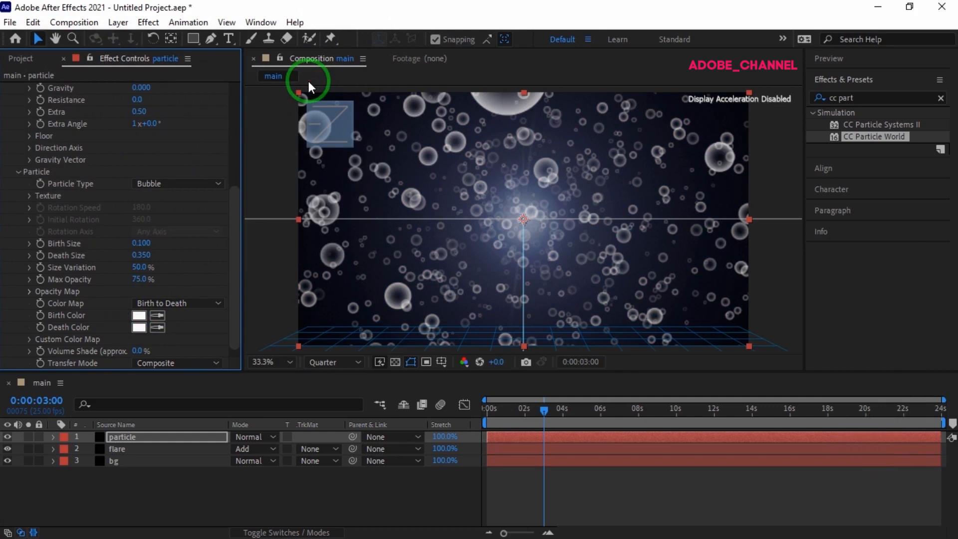
Search the effects for "4-" and apply 4-Color Gradient to the particle layer
left_click(854, 97)
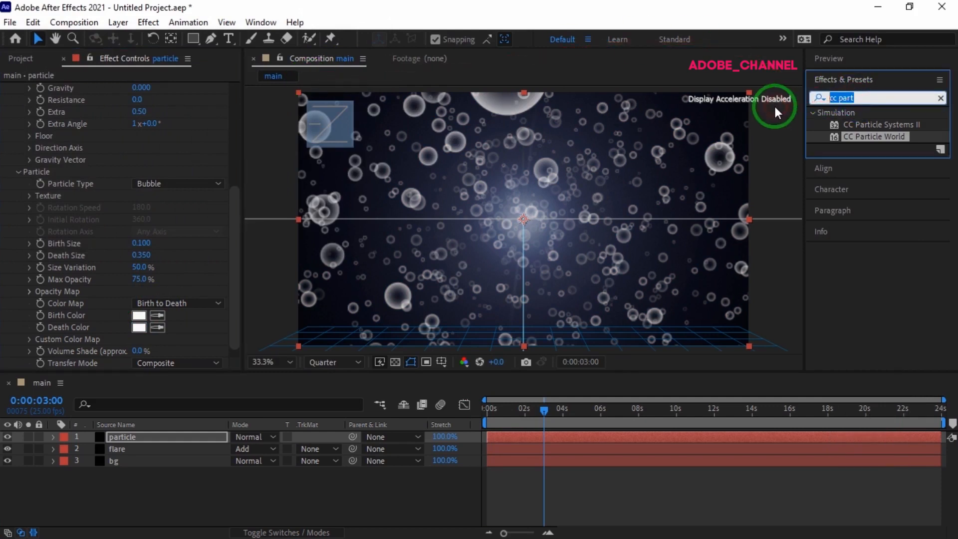
type("4-")
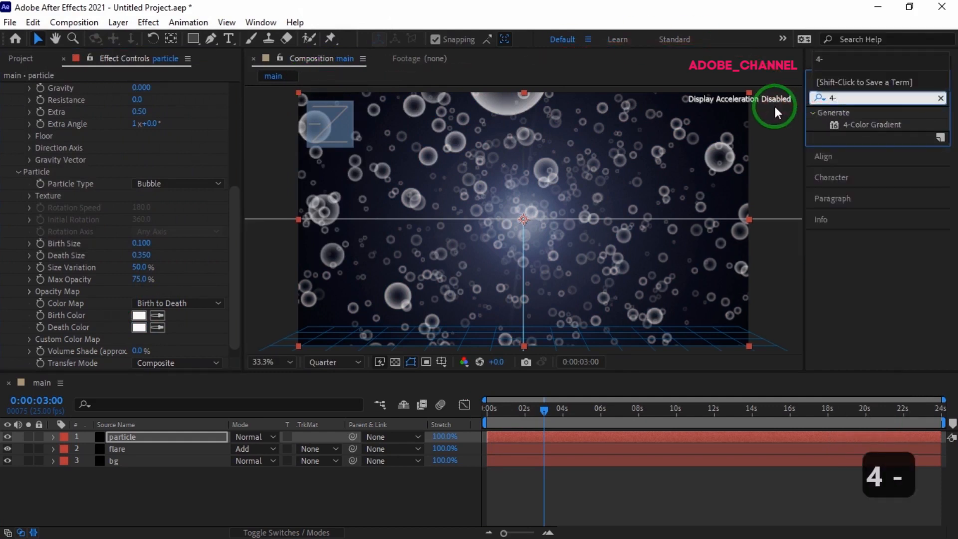
double_click(871, 126)
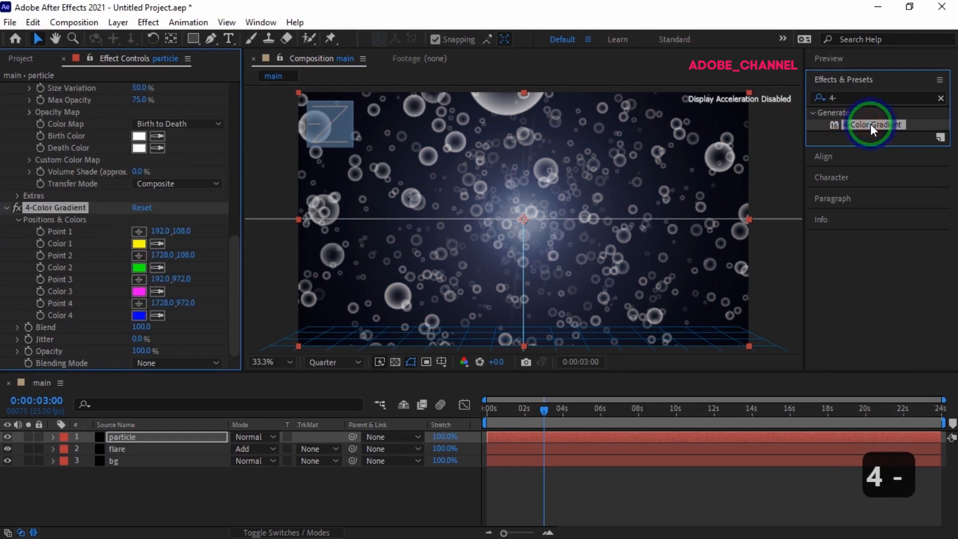
Move the current time to 0:00:00:07 and enable keyframing for Points 1 to 4 of the 4-Color Gradient
left_click(532, 412)
left_click_drag(531, 412, 492, 423)
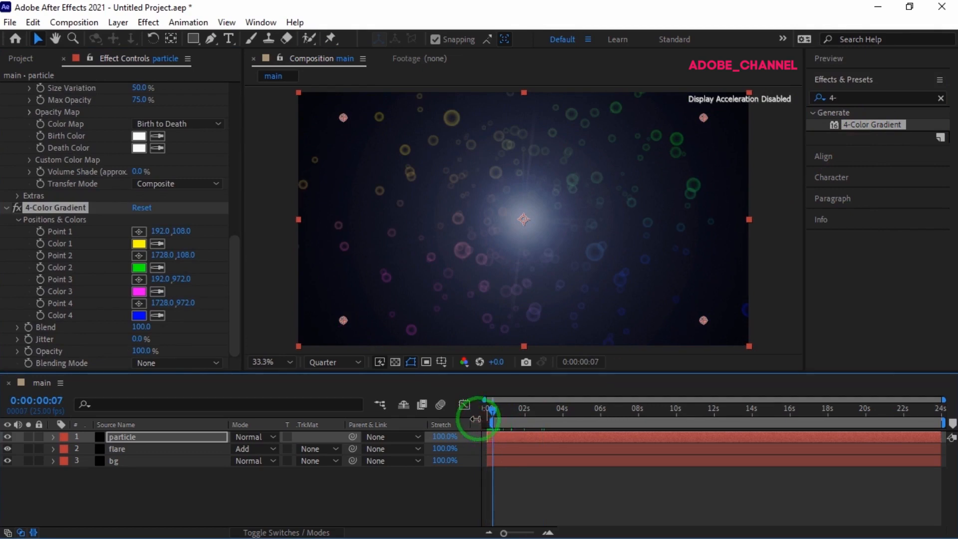
left_click(40, 232)
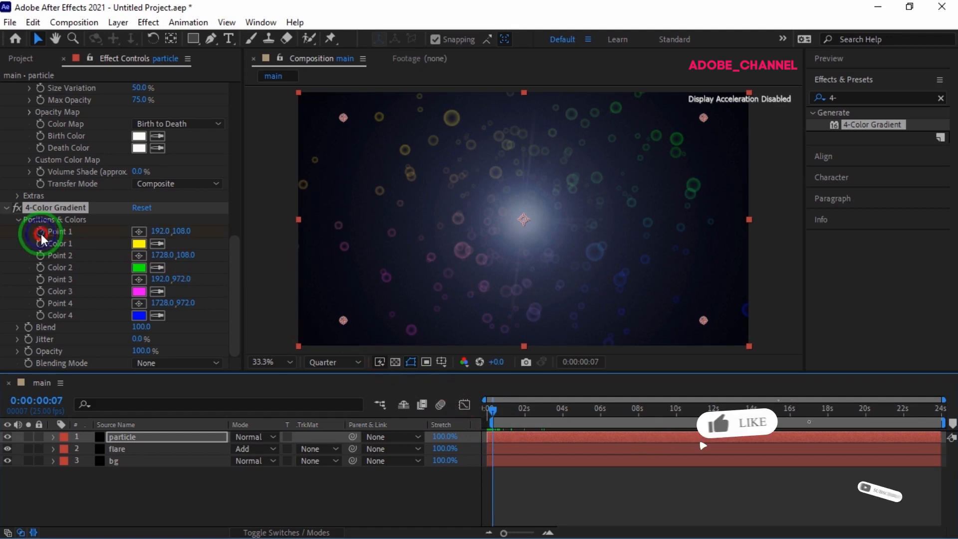
left_click(41, 256)
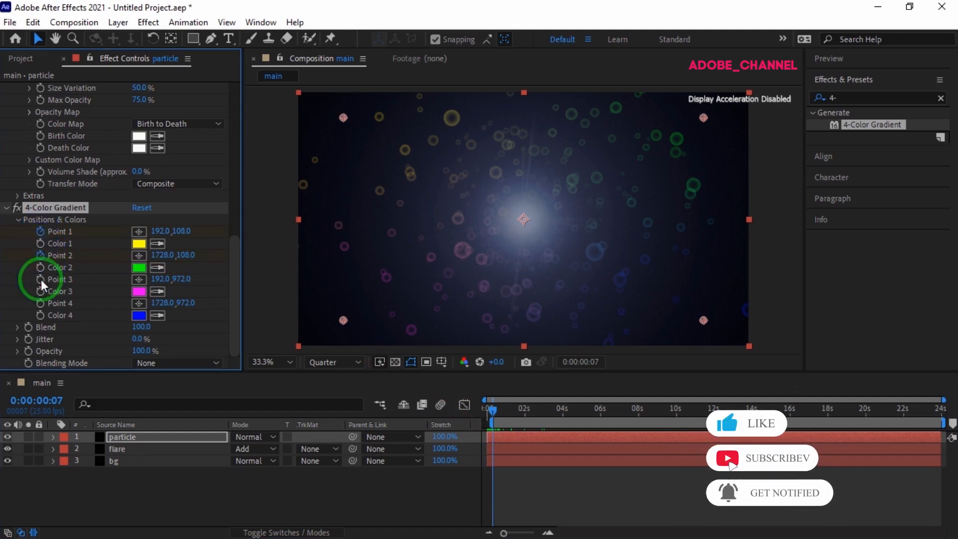
left_click(41, 304)
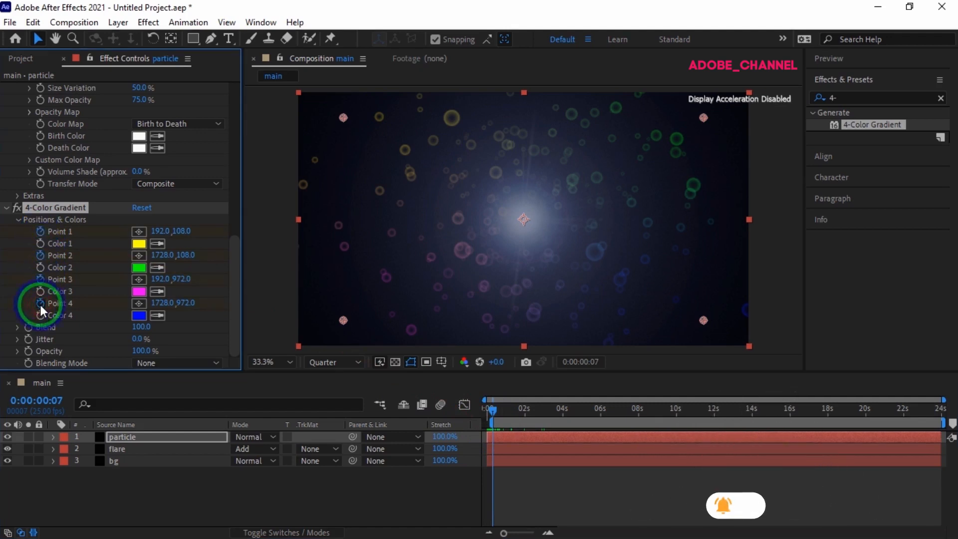
At 0:00:04:00, move gradient Point 1 to about 1677,138, Point 2 to 1704,906, Point 3 to 177,129 and Point 4 to 267,972
left_click(45, 402)
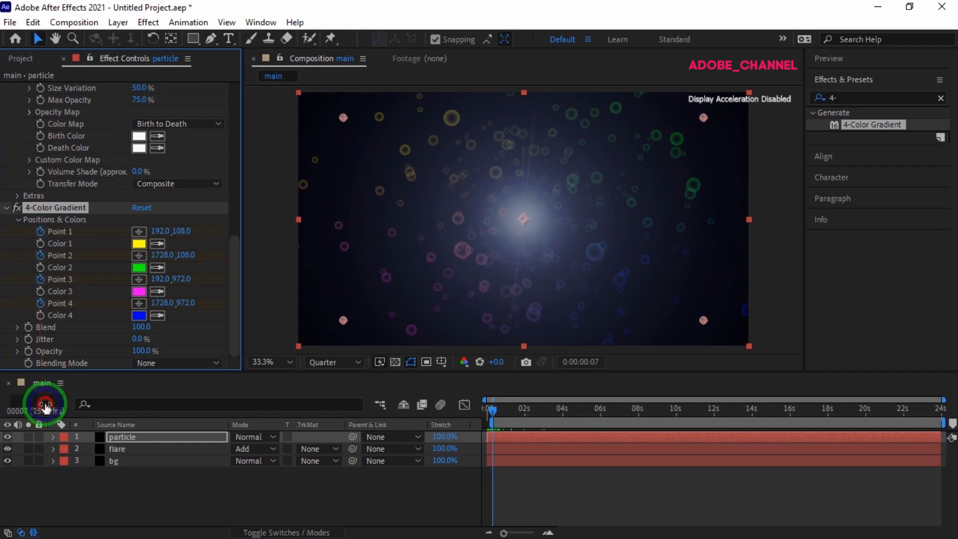
type("400")
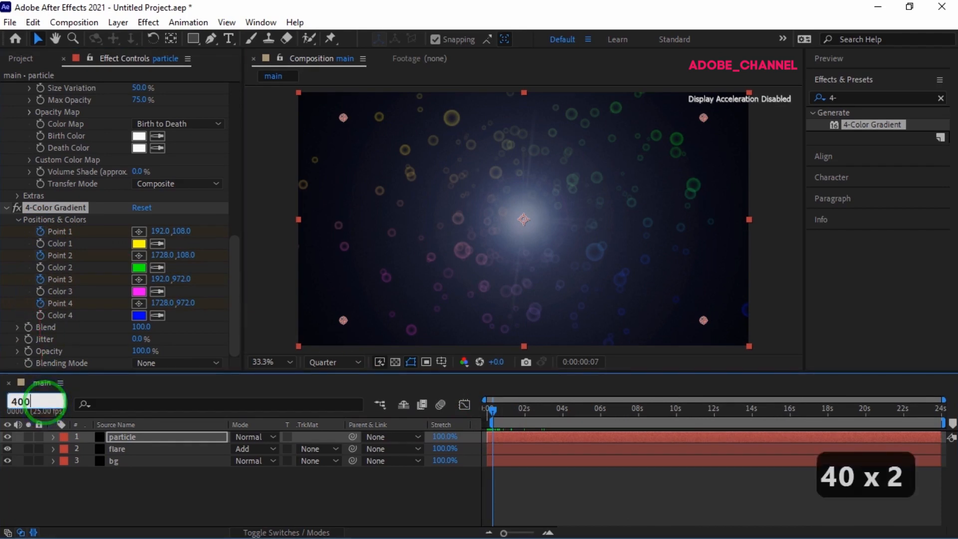
key("Return")
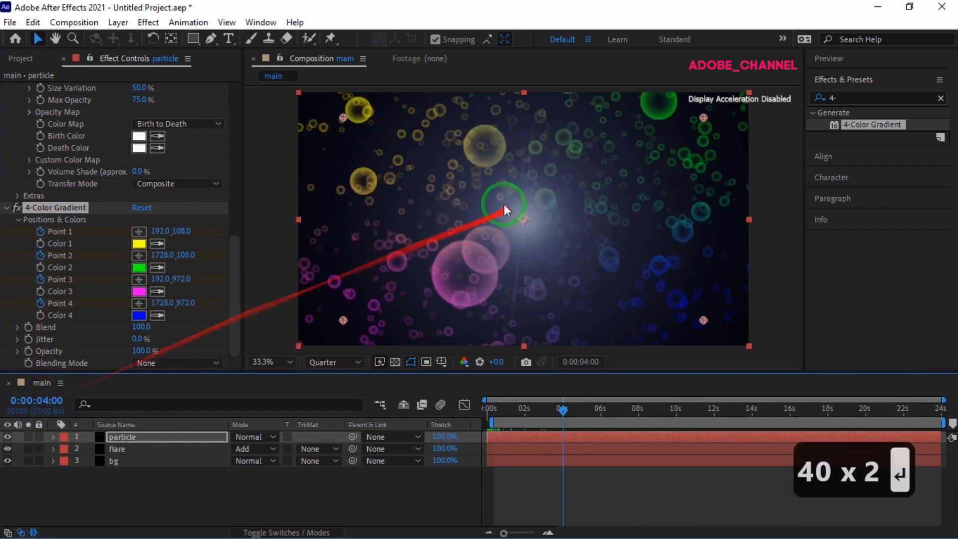
left_click(346, 118)
left_click_drag(346, 118, 673, 124)
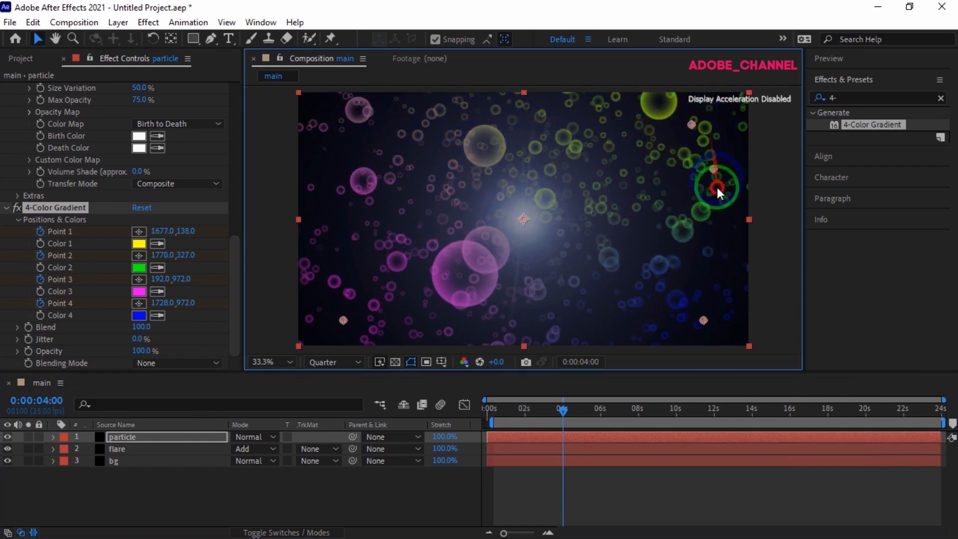
left_click_drag(703, 321, 339, 149)
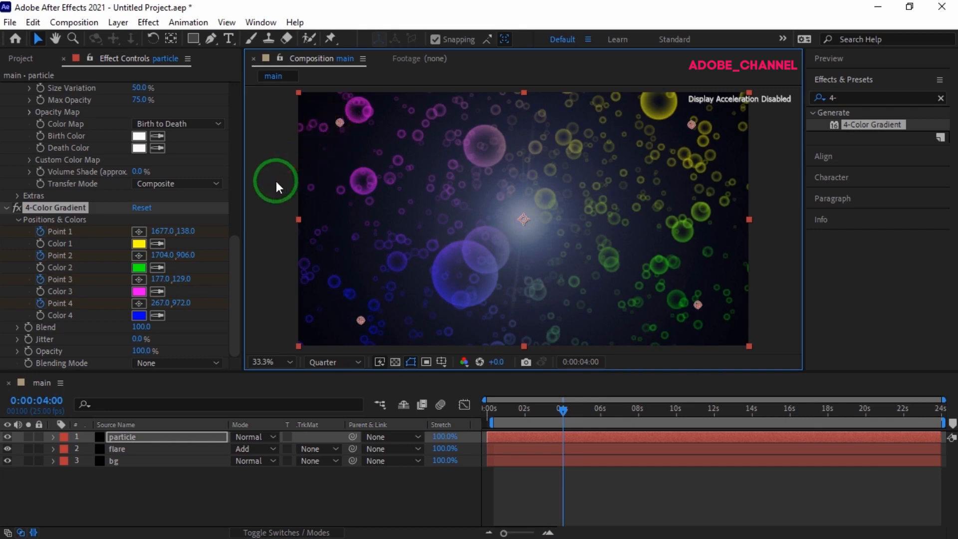
At 0:00:08:00, move gradient Point 1 to about 1542,909, Point 2 to 264,891, Point 3 to 1557,156 and Point 4 to 279,177
left_click(42, 401)
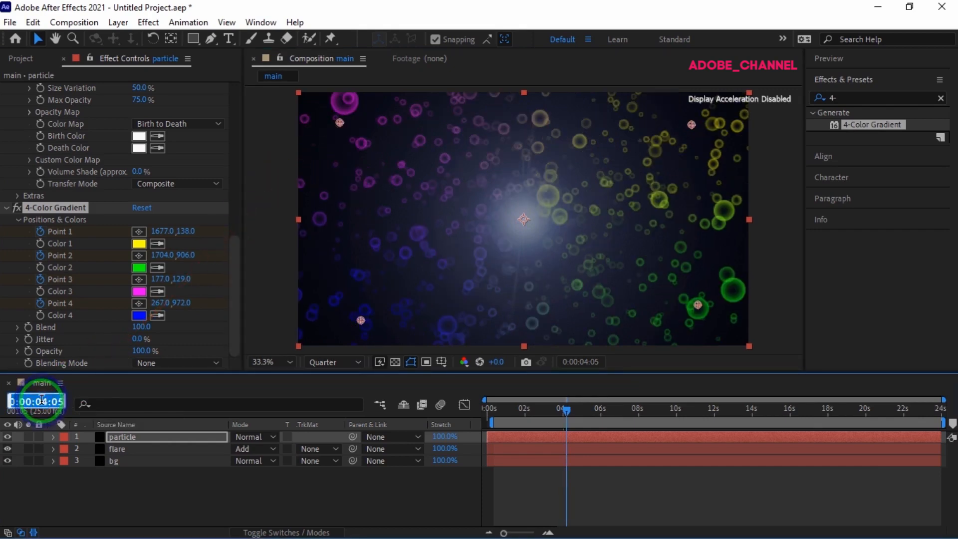
type("800")
key("Return")
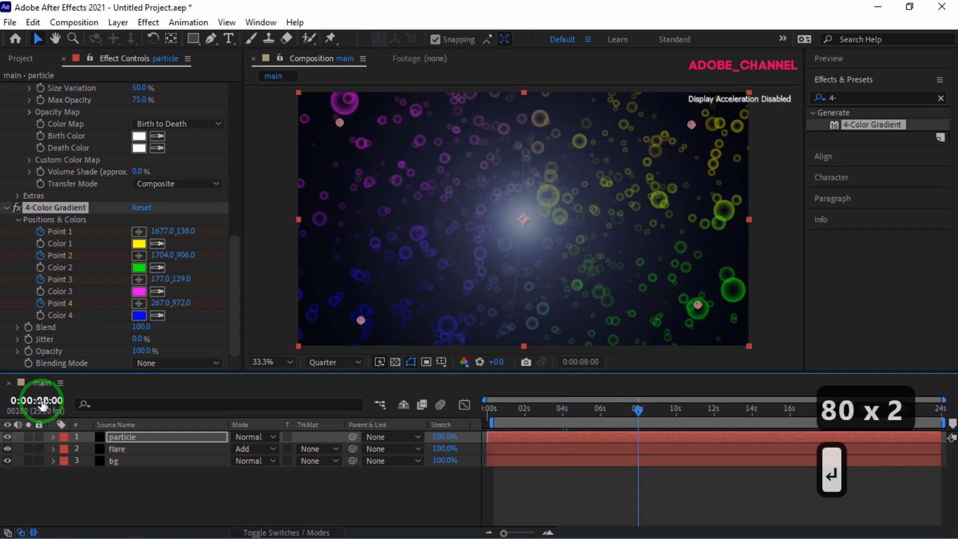
left_click_drag(338, 119, 534, 124)
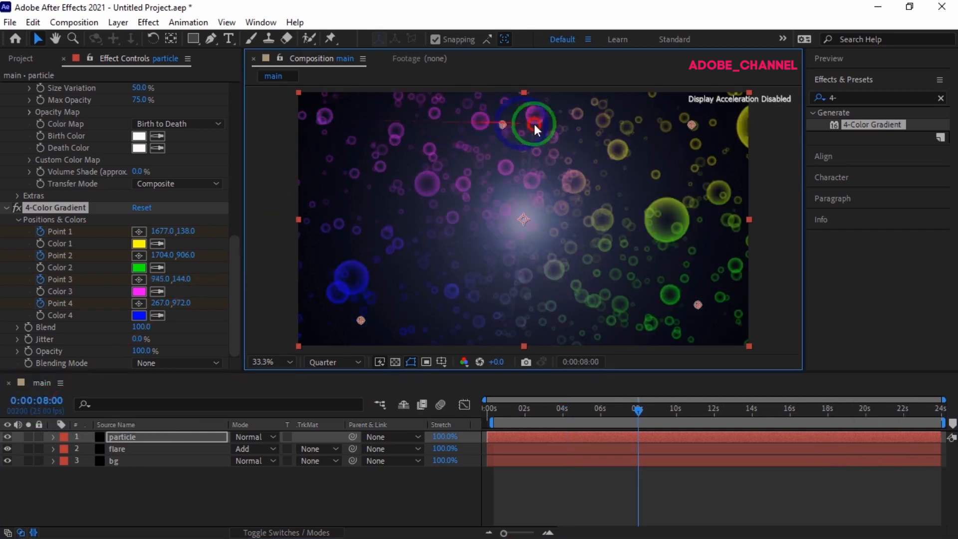
left_click_drag(646, 126, 363, 133)
left_click(360, 320)
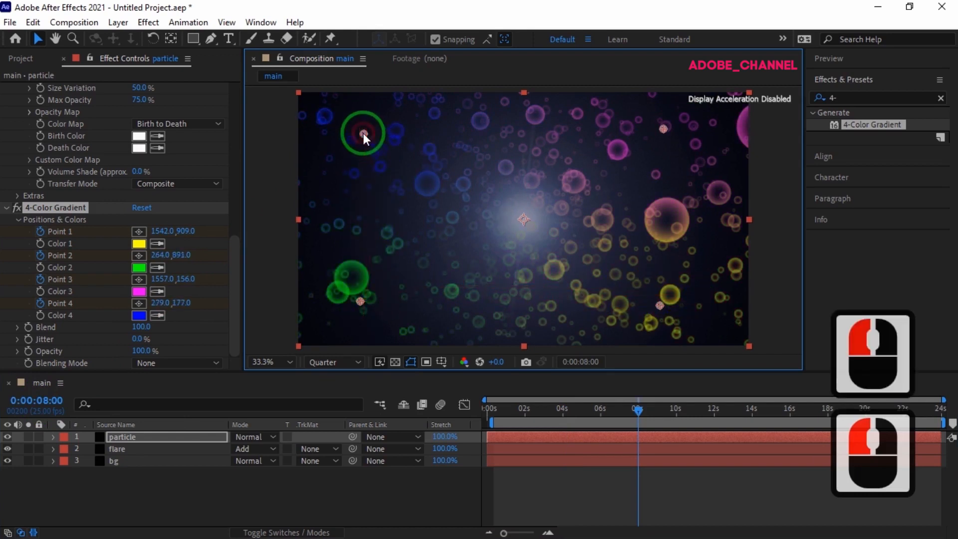
At 0:00:12:00, move gradient Point 1 to about 270,939, Point 2 to 183,165, Point 3 to 1491,933 and Point 4 to 1665,174
left_click(40, 402)
type("1200")
key("Return")
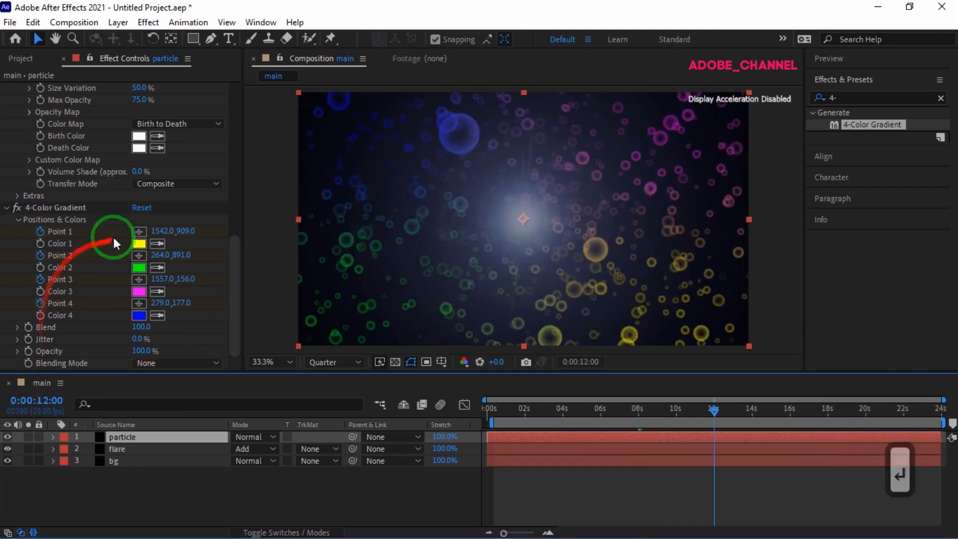
left_click(139, 232)
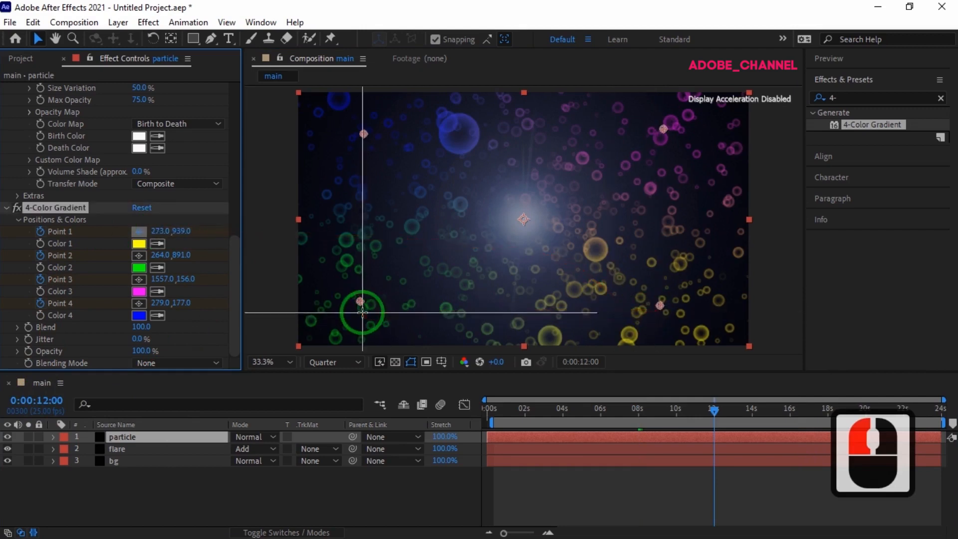
left_click(362, 312)
left_click_drag(363, 305, 342, 132)
left_click_drag(364, 134, 689, 133)
left_click_drag(663, 128, 664, 237)
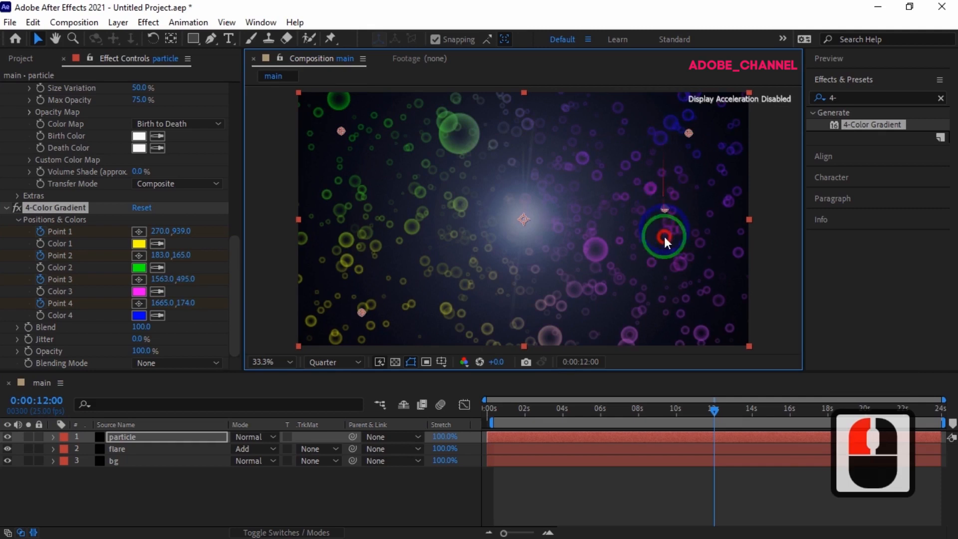
left_click_drag(648, 311, 648, 311)
At 0:00:16:00, move gradient Point 1 to about 324,180, Point 2 to 1722,201, Point 3 to 267,858 and Point 4 to 1572,879
left_click(32, 400)
type("1600")
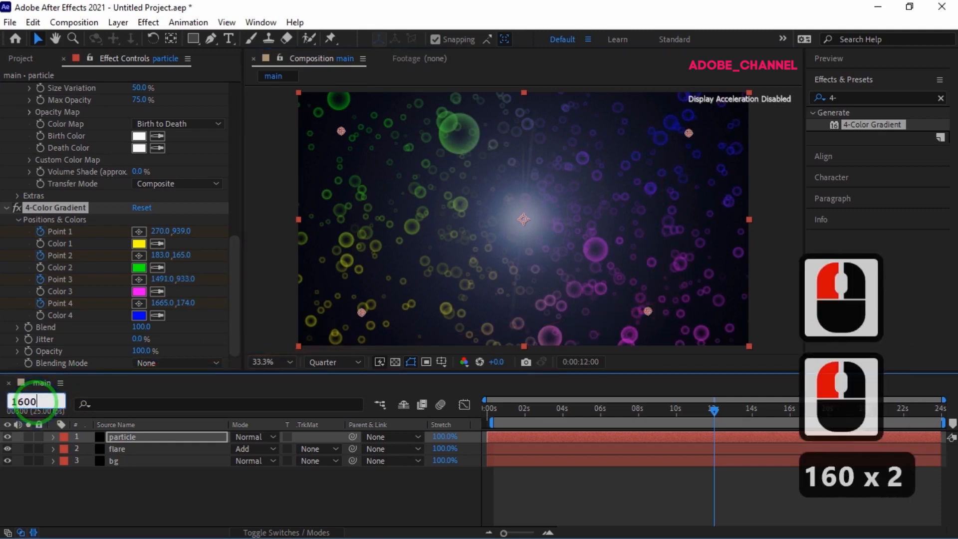
key("Return")
left_click_drag(342, 131, 434, 131)
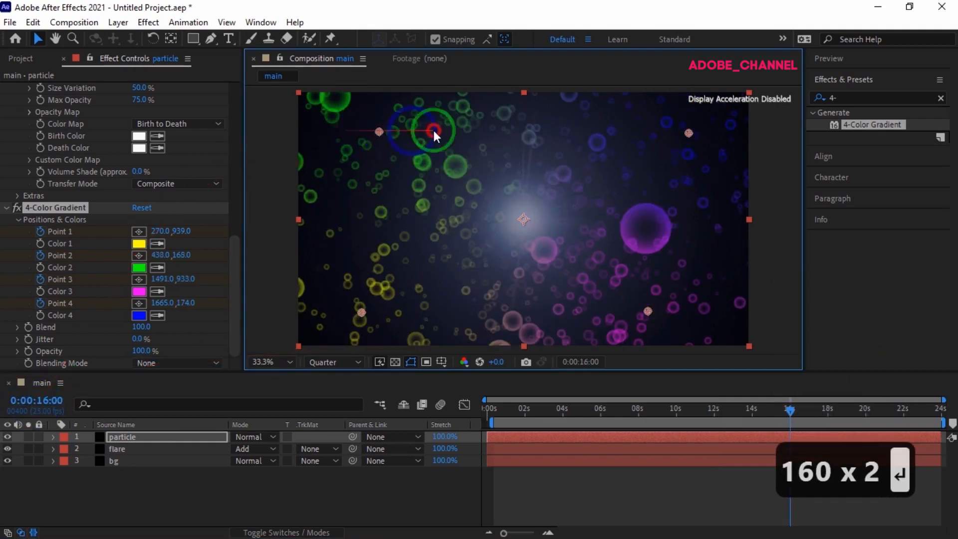
left_click_drag(670, 146, 637, 314)
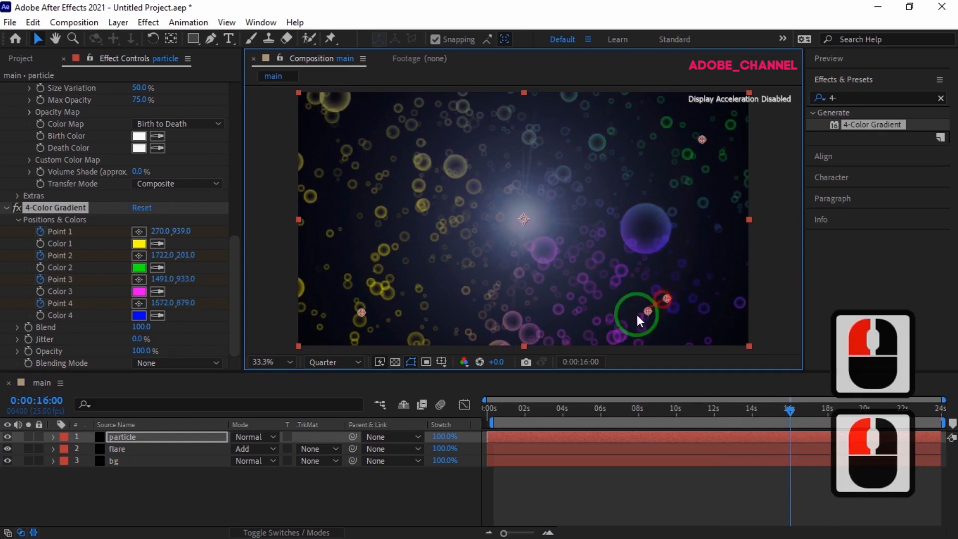
left_click_drag(542, 316, 376, 134)
At 0:00:20:00, move gradient Point 1 to about 1620,228, Point 2 to 1470,846, Point 3 to 402,195 and Point 4 to 399,750
left_click(43, 400)
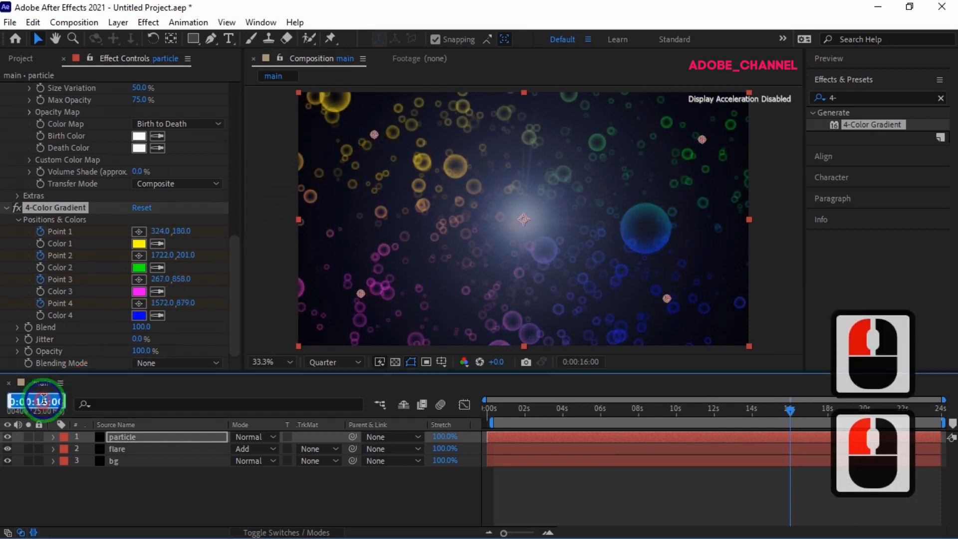
type("20:00")
key("Return")
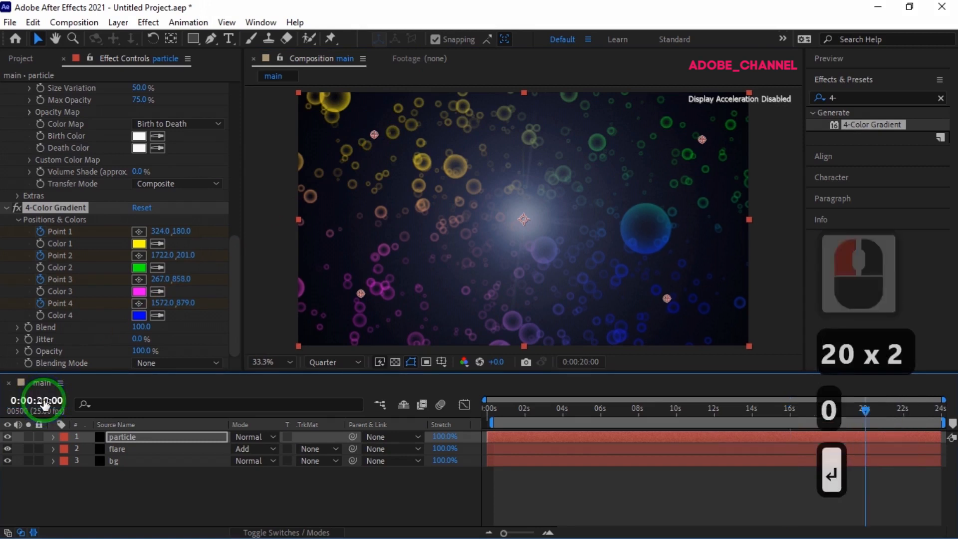
left_click_drag(376, 133, 392, 268)
left_click(361, 293)
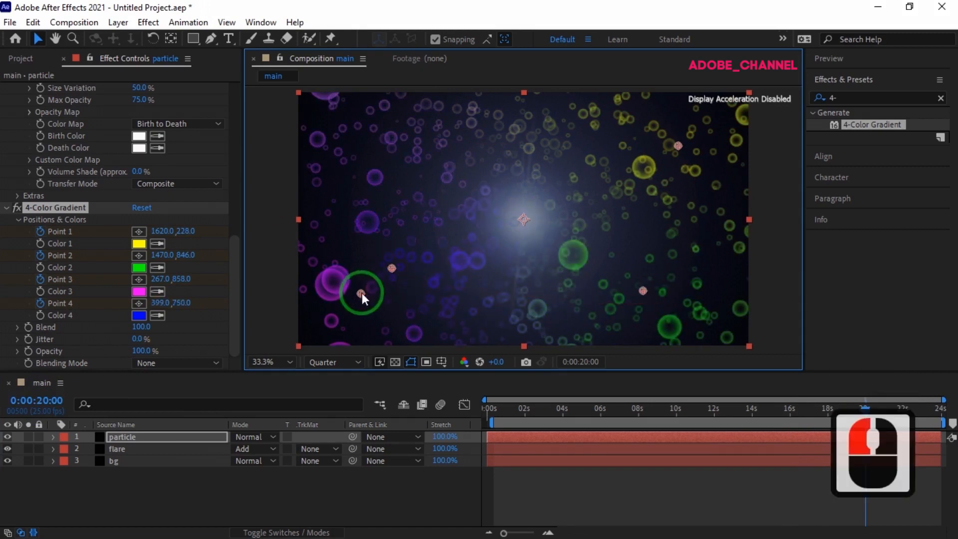
left_click_drag(388, 141, 393, 138)
Search the effects for "glow" and apply the Stylize Glow effect to the particle layer
left_click(843, 96)
left_click_drag(843, 96, 816, 100)
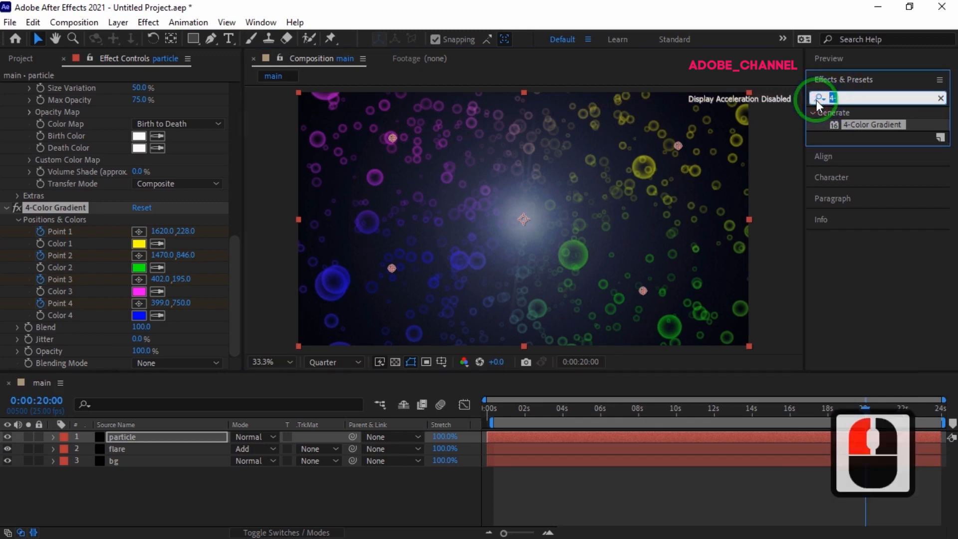
type("glow")
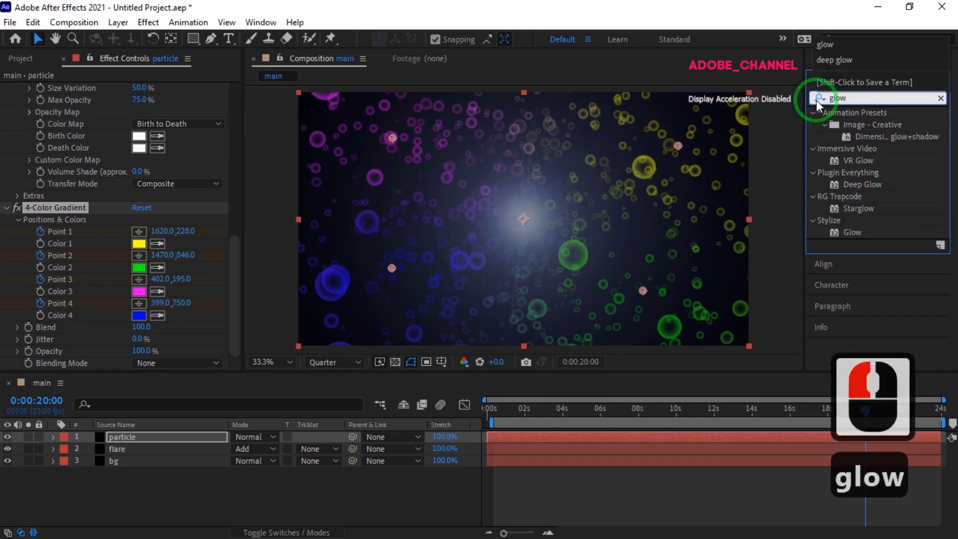
double_click(858, 230)
double_click(858, 231)
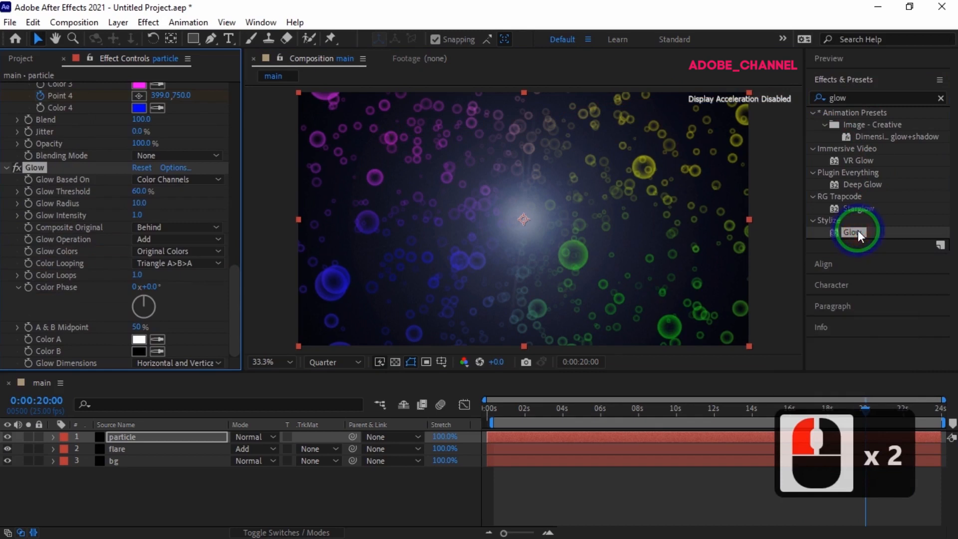
left_click_drag(854, 231, 230, 209)
Set the Glow Radius of the particle layer's Glow effect to 20
left_click(140, 203)
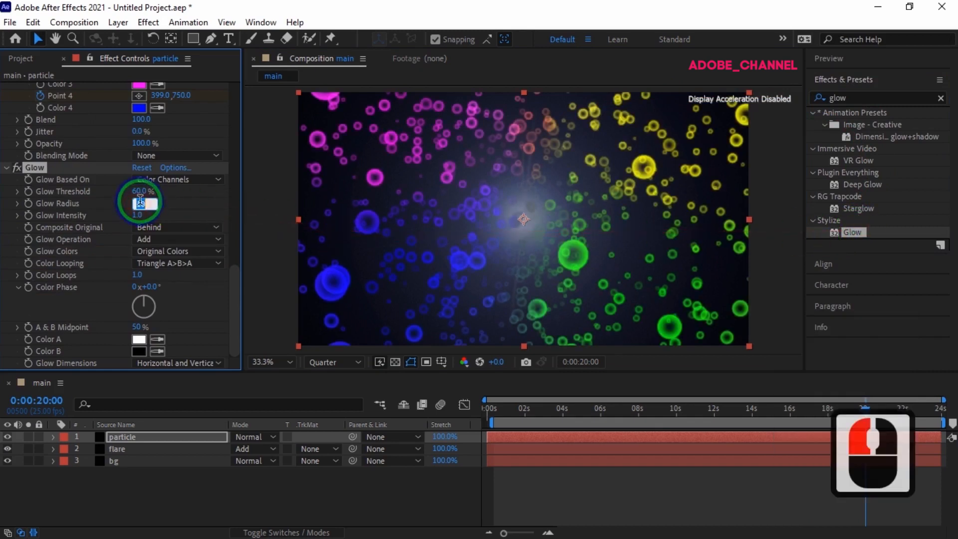
type("20")
key("Return")
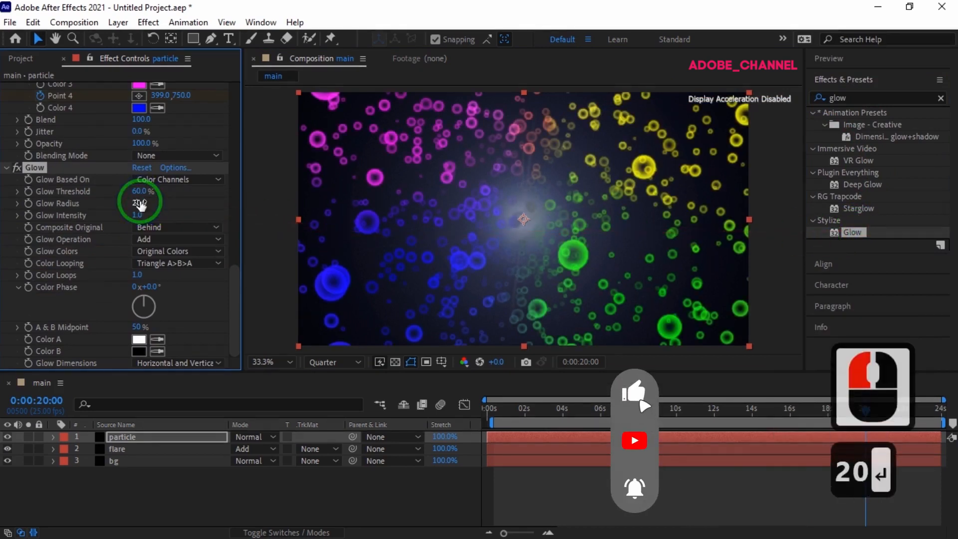
Try a Glow Threshold of 70% on the particle layer's Glow effect
left_click(137, 191)
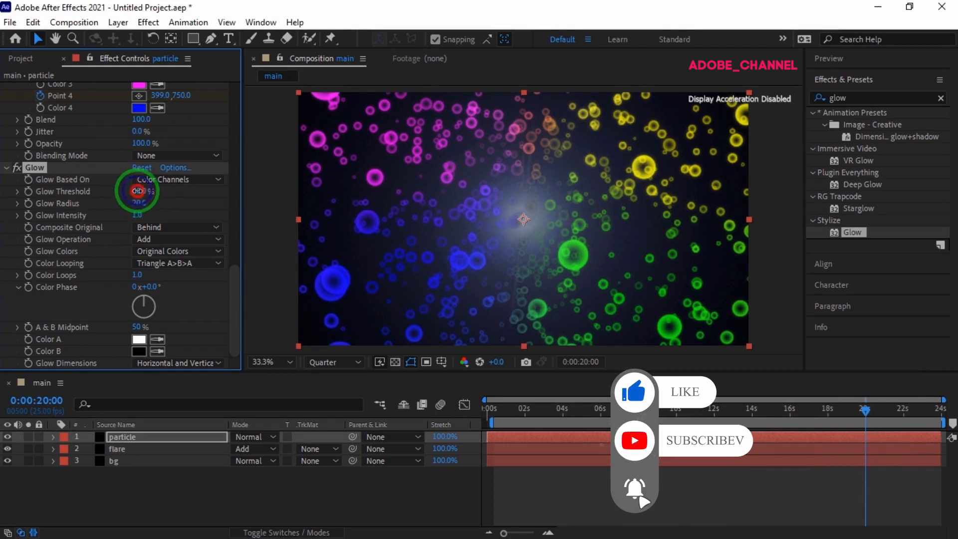
type("70")
key("Return")
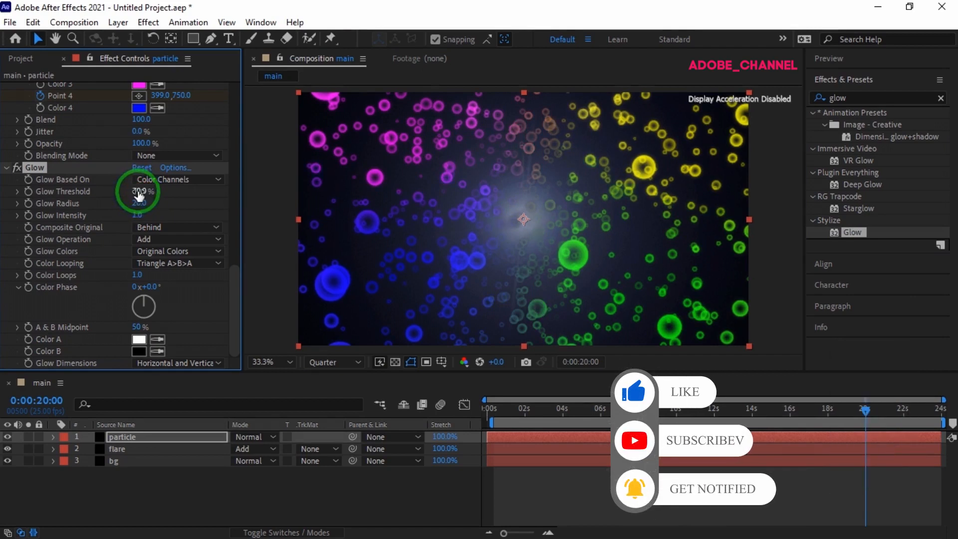
Set the particle layer's blending mode to Add and play a preview of the composition from 0:00:00:09
left_click(269, 435)
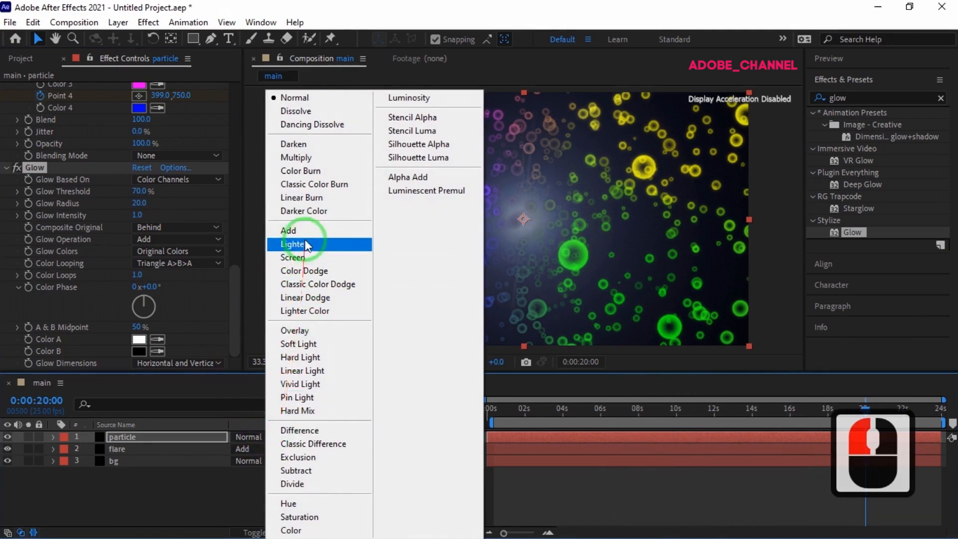
left_click(288, 230)
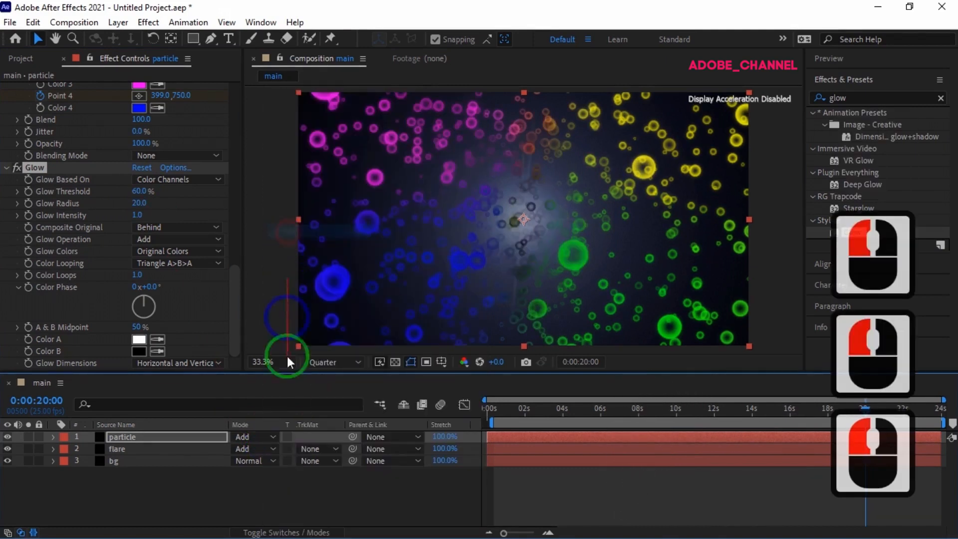
double_click(495, 410)
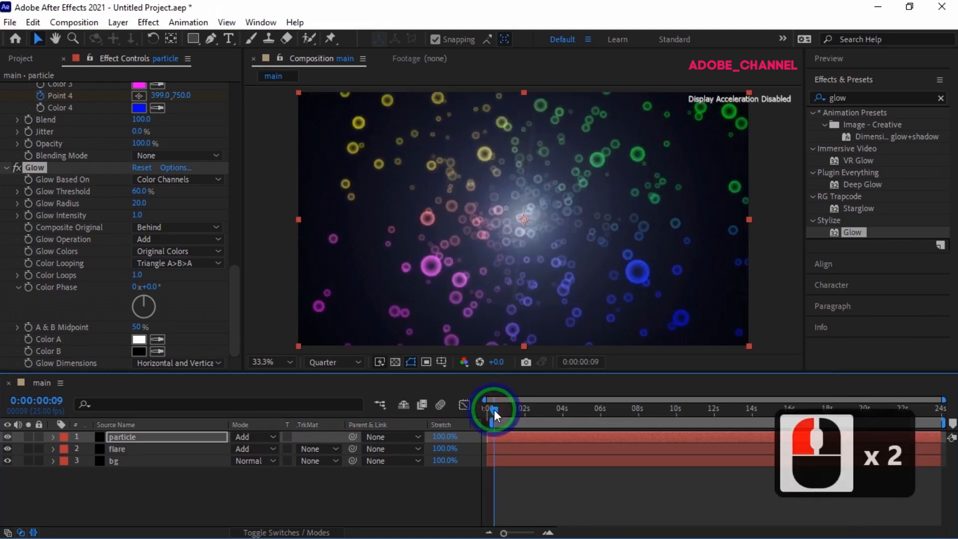
double_click(876, 64)
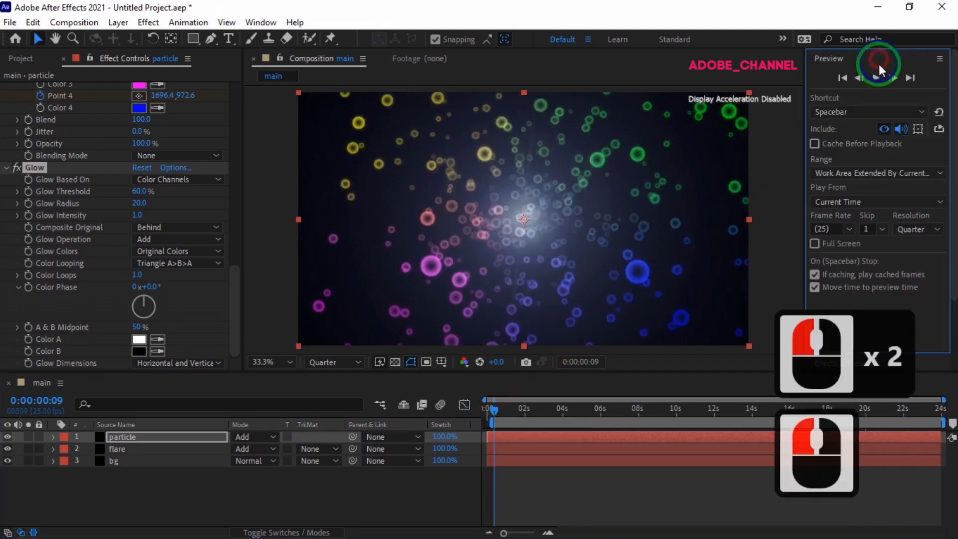
left_click(877, 79)
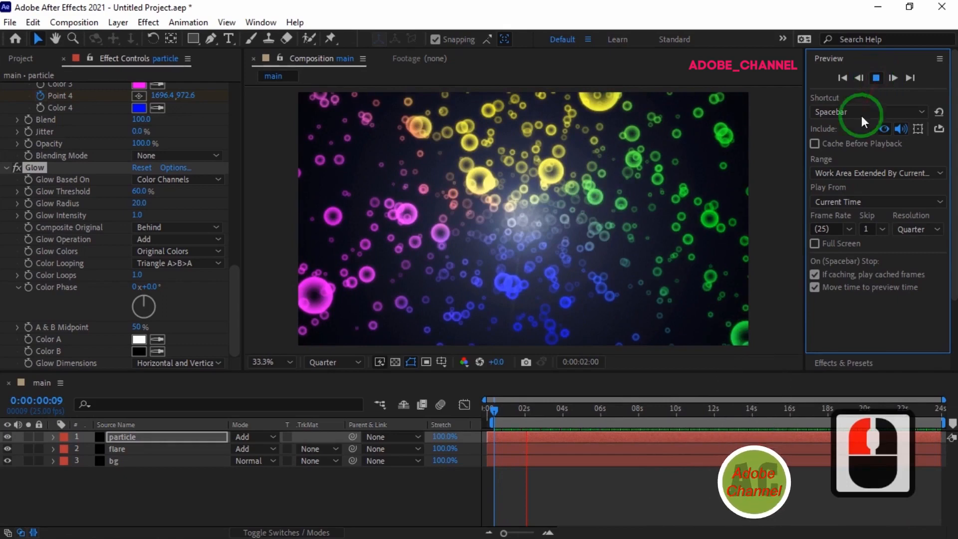
left_click(609, 444)
left_click(265, 278)
left_click(545, 443)
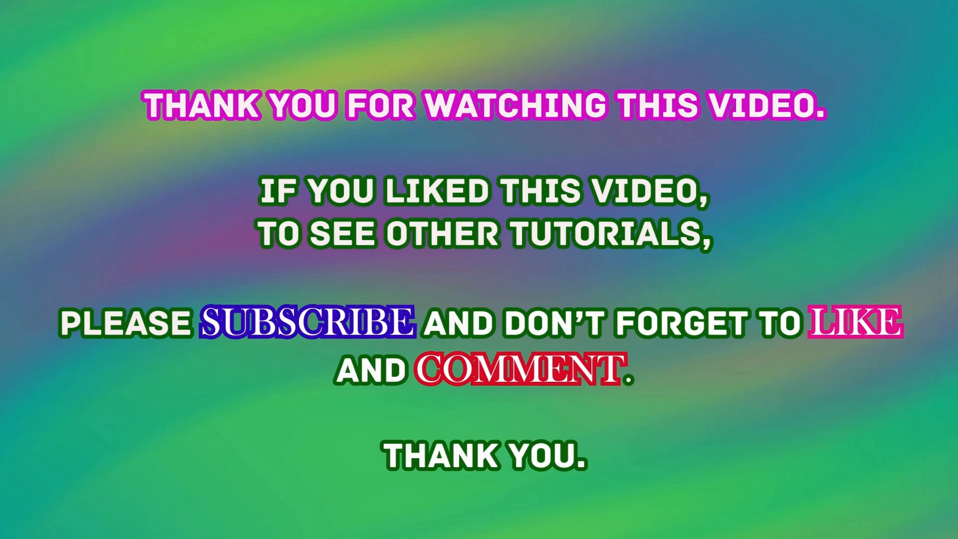